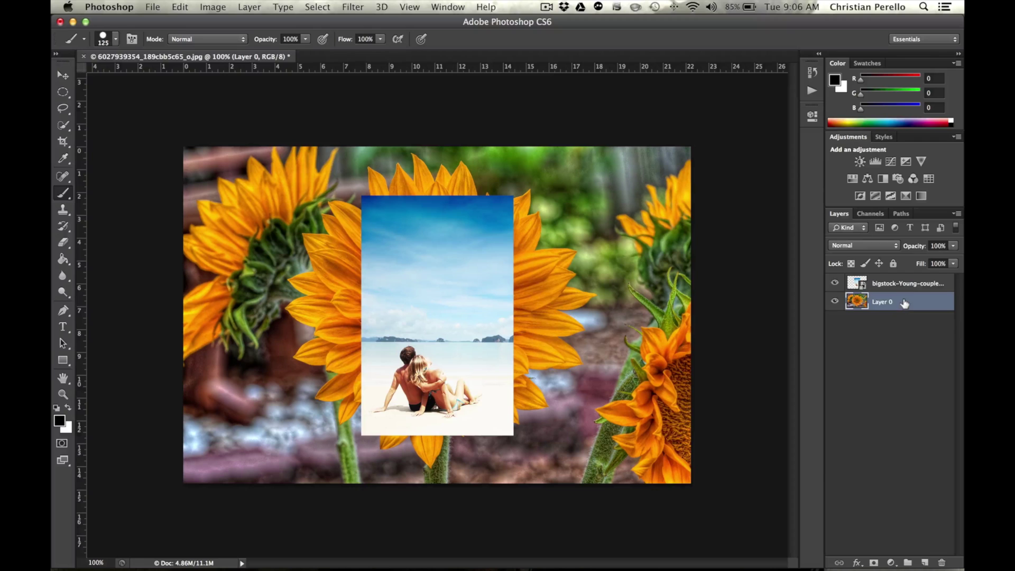
Step: Hide the beach-couple photo, duplicate Layer 0 as Layer 0 copy, and hide the original Layer 0
click(831, 283)
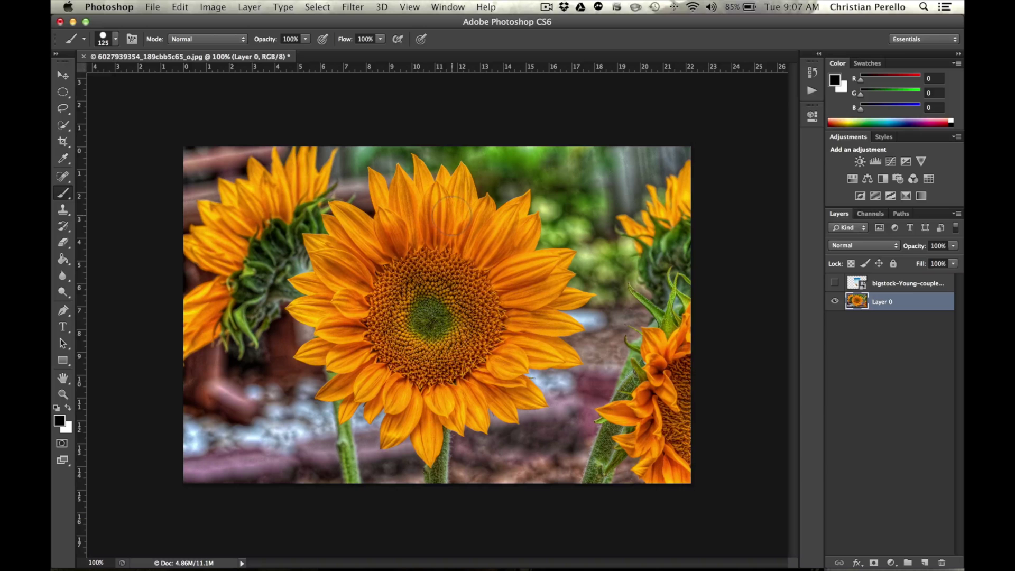
click(64, 75)
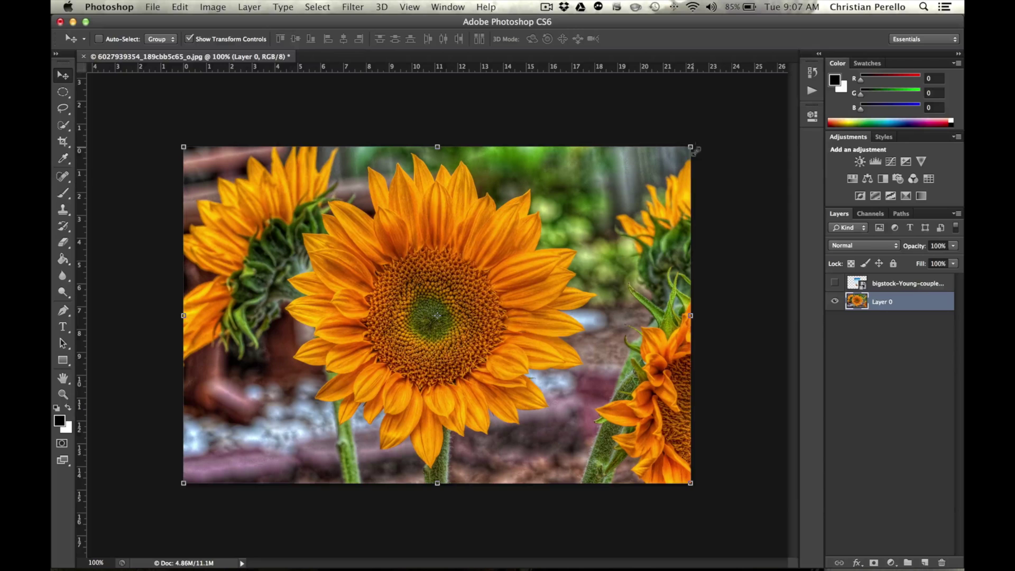
drag(928, 300, 925, 562)
click(895, 320)
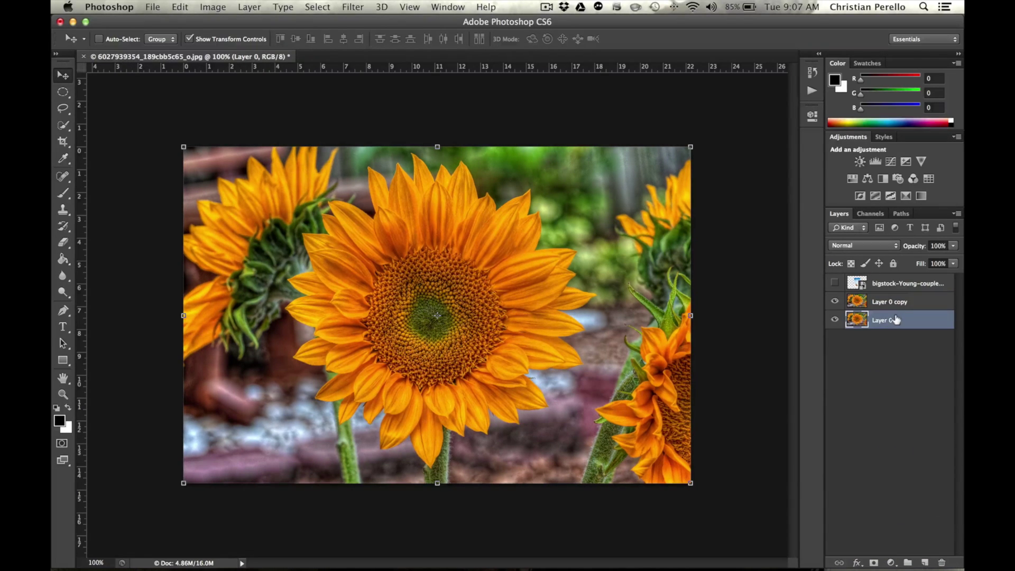
click(902, 299)
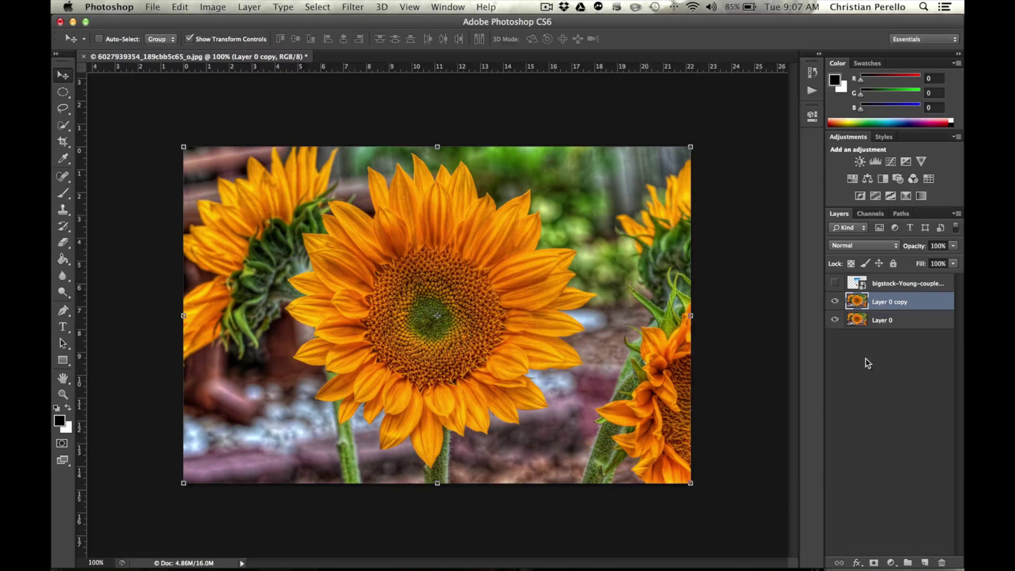
click(835, 320)
Step: Scale Layer 0 copy down to about 30% into the canvas's bottom-left corner
drag(689, 144, 327, 366)
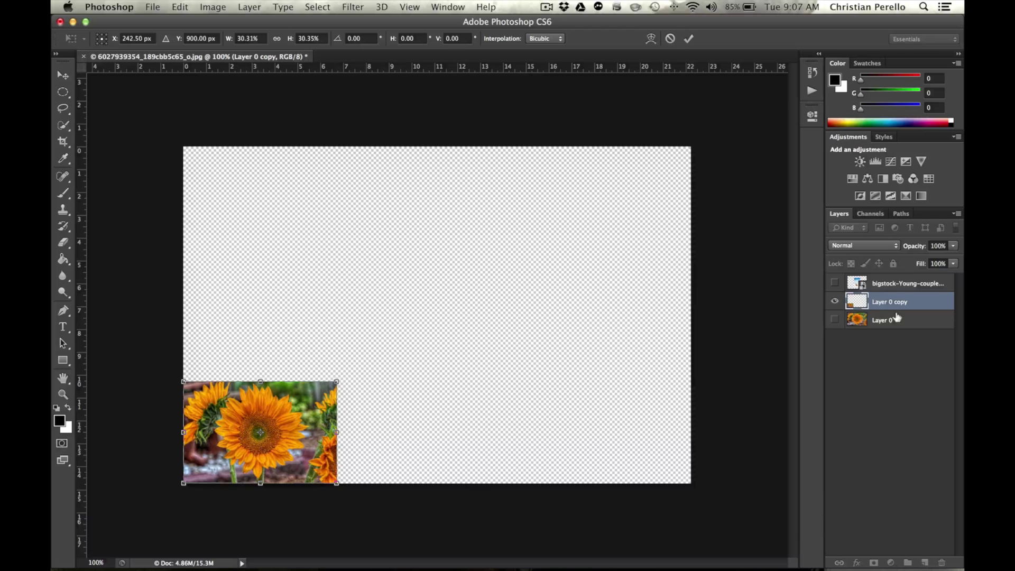
key(Return)
click(910, 318)
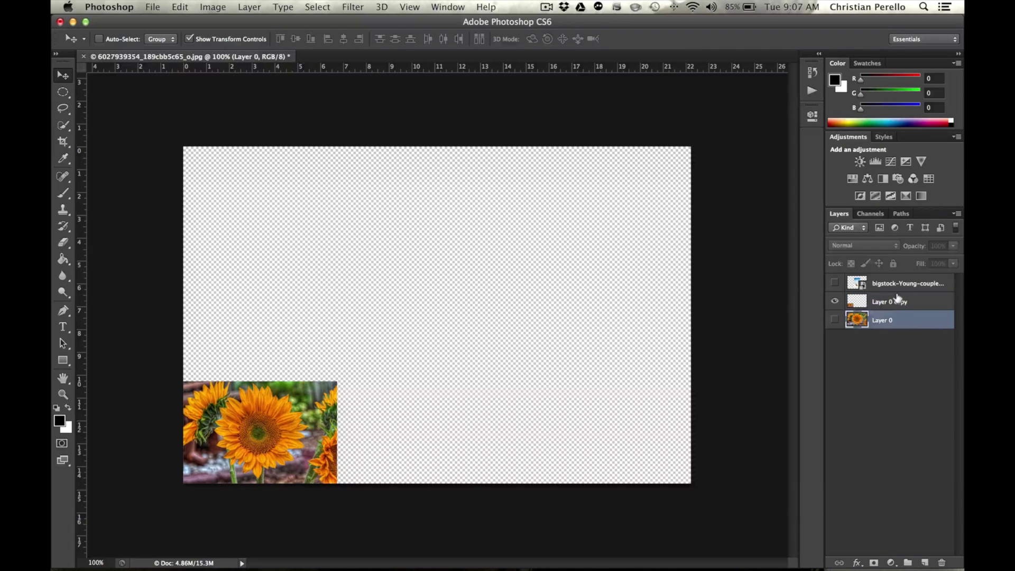
click(894, 299)
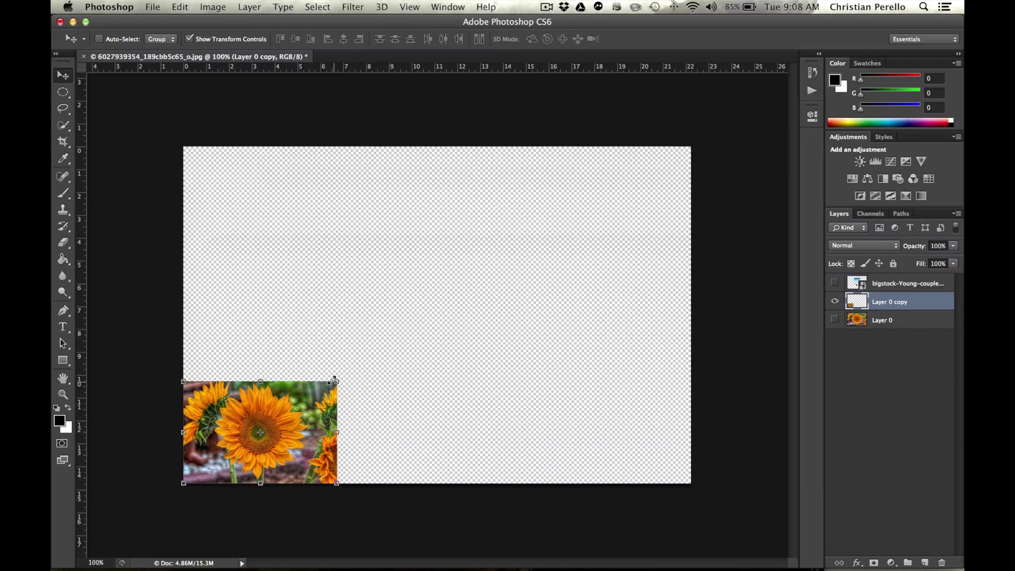
Step: Enlarge Layer 0 copy back to full canvas size, then show Layer 0 and hide the copy to compare
drag(334, 379, 705, 173)
key(Return)
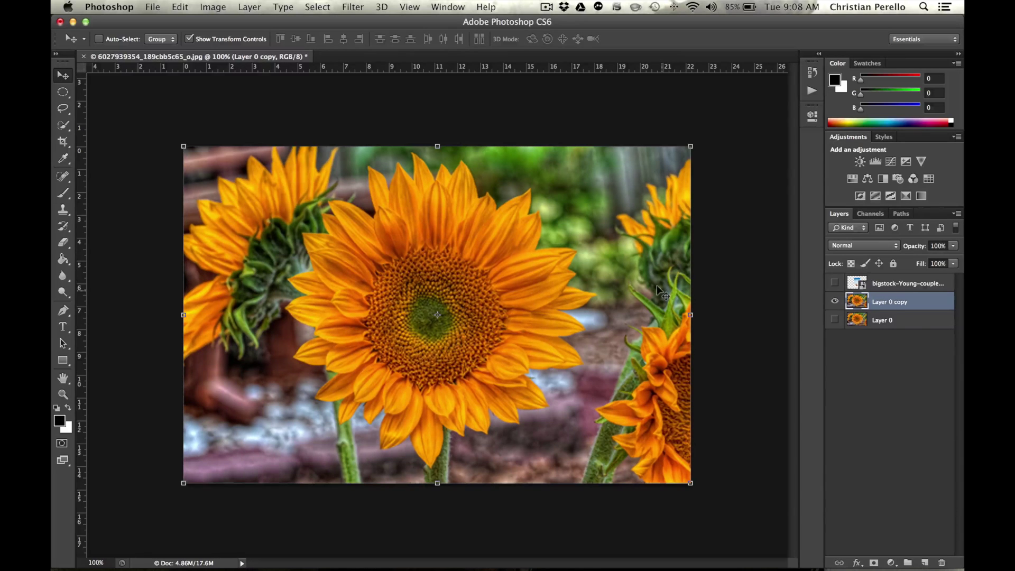
click(900, 315)
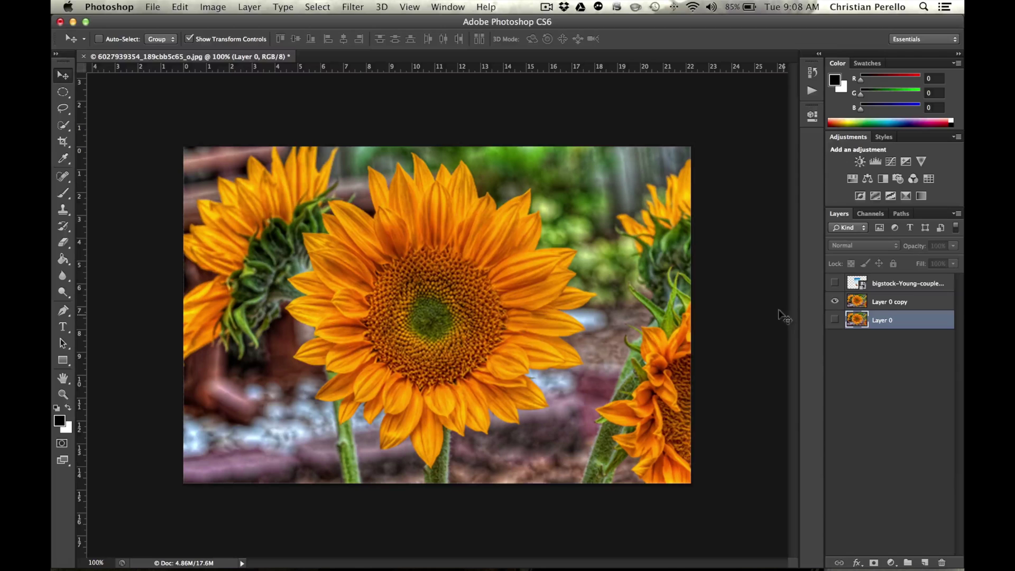
click(835, 319)
click(835, 302)
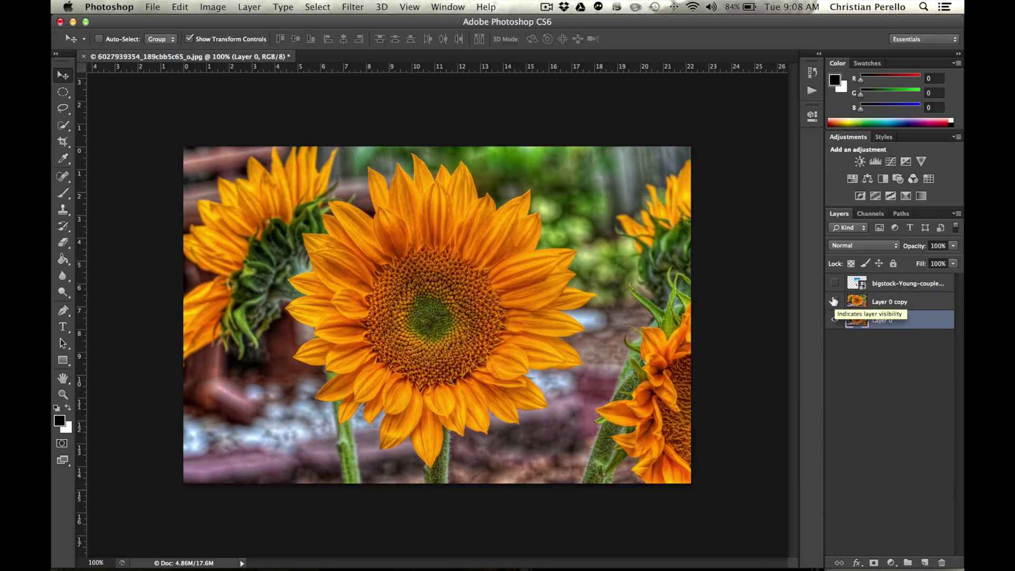
Step: Hide Layer 0, show Layer 0 copy, and shrink the copy toward the bottom-left corner
click(834, 319)
click(834, 301)
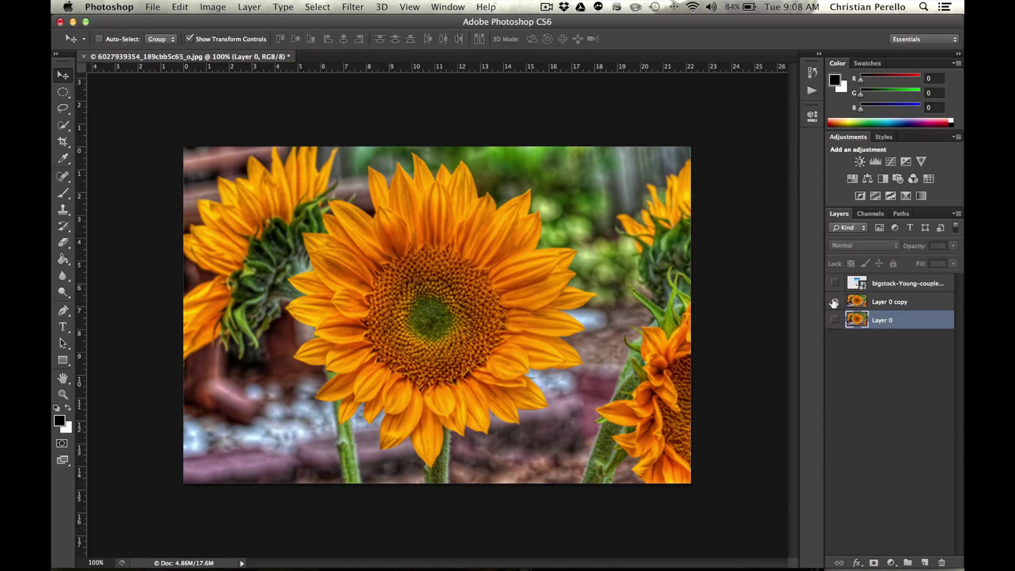
click(881, 302)
drag(690, 146, 296, 345)
key(Return)
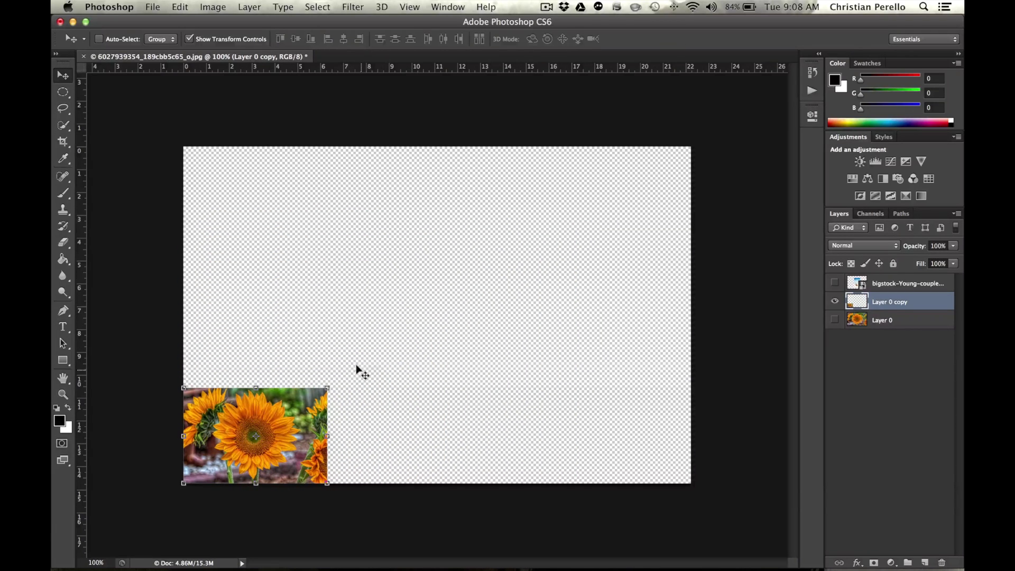
Step: Enlarge Layer 0 copy back to fill the canvas and toggle its visibility to compare
drag(327, 387, 696, 161)
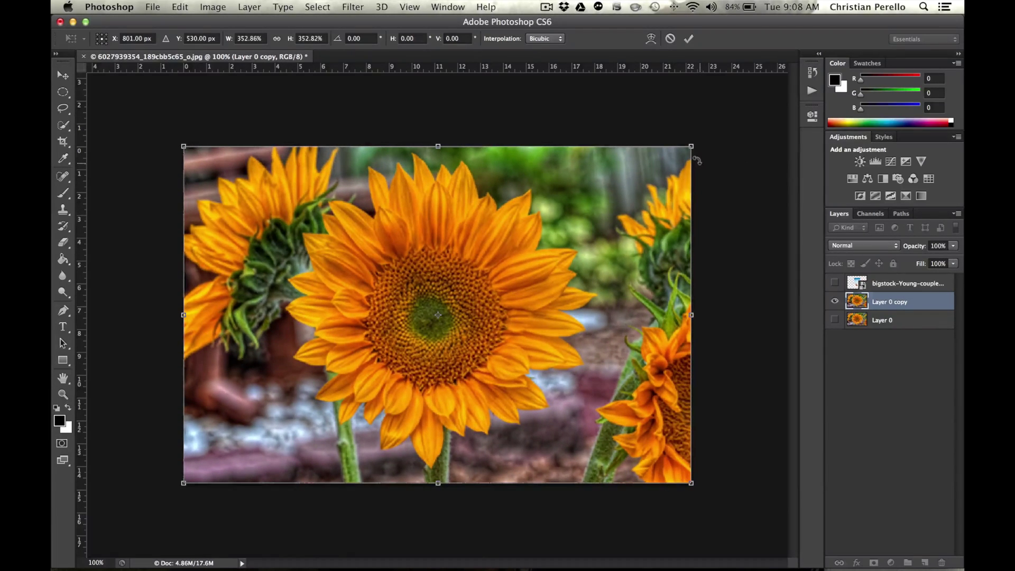
key(Return)
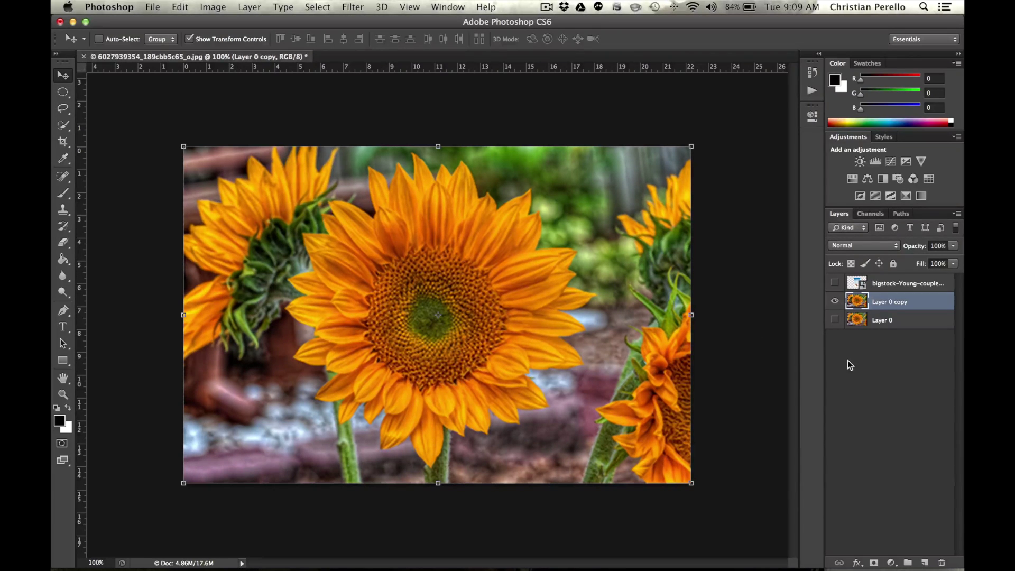
click(834, 301)
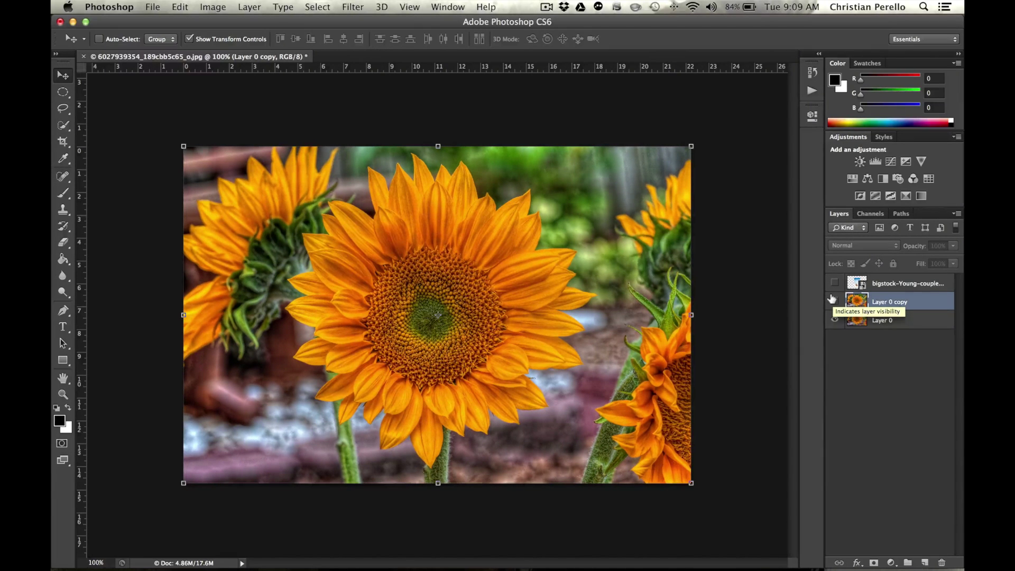
click(832, 299)
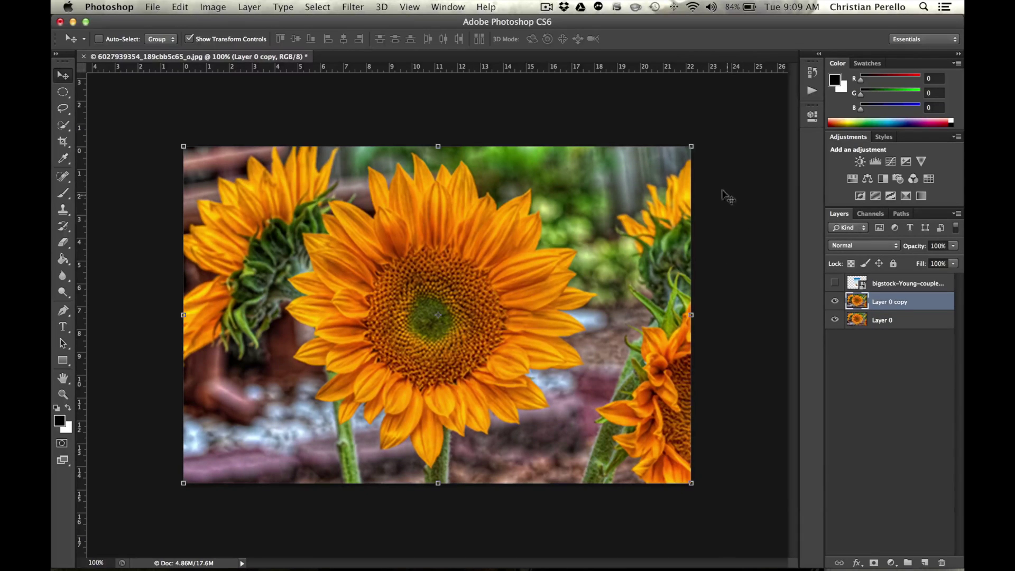
Step: Delete Layer 0 copy and convert Layer 0 to a Smart Object
click(833, 299)
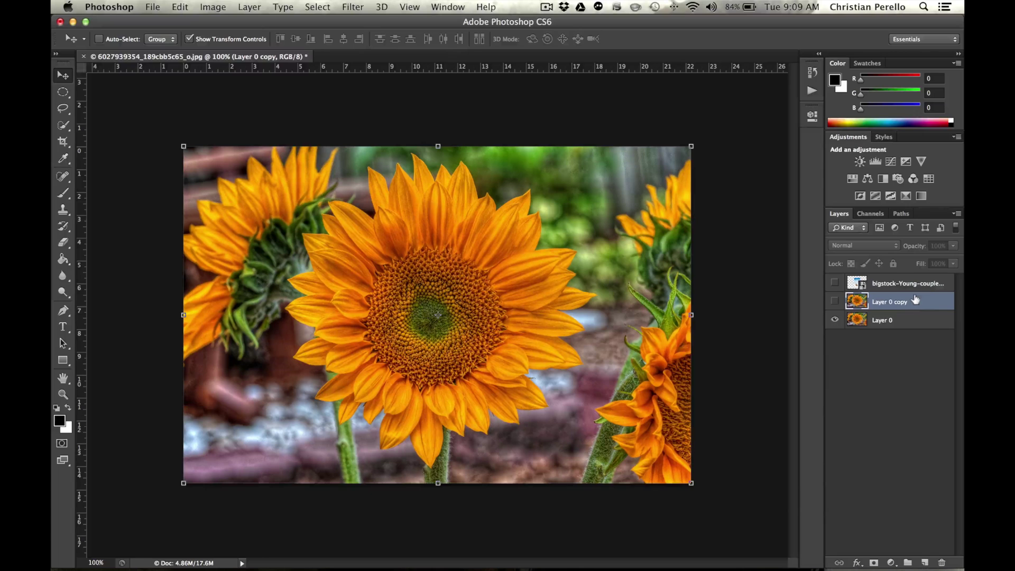
drag(932, 300, 942, 562)
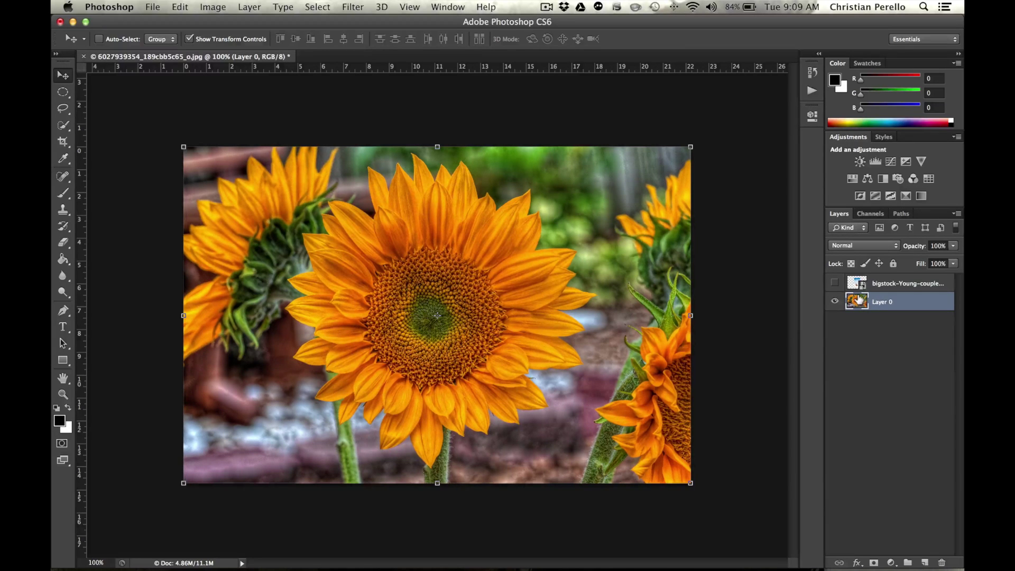
right_click(859, 299)
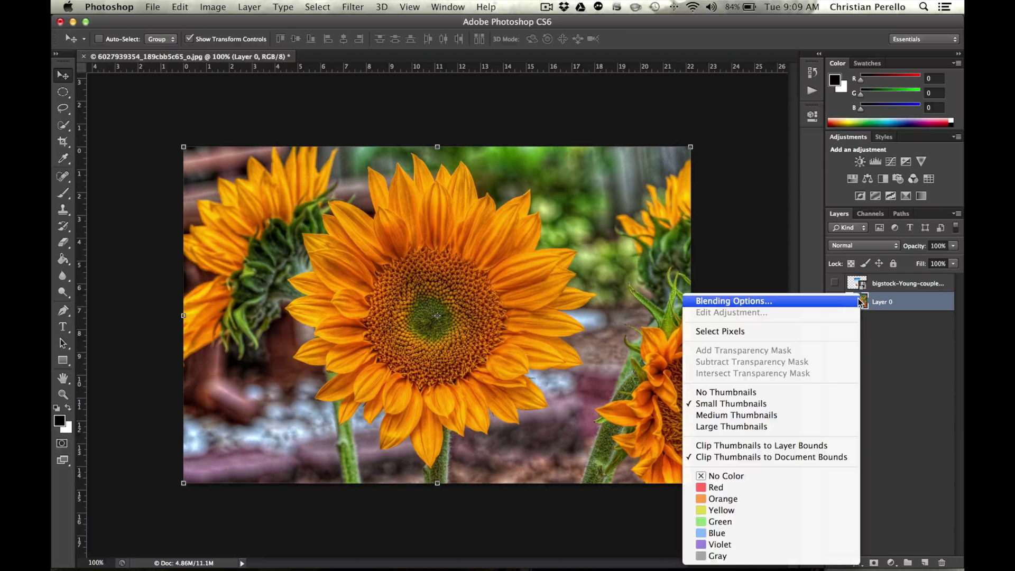
click(878, 302)
right_click(873, 303)
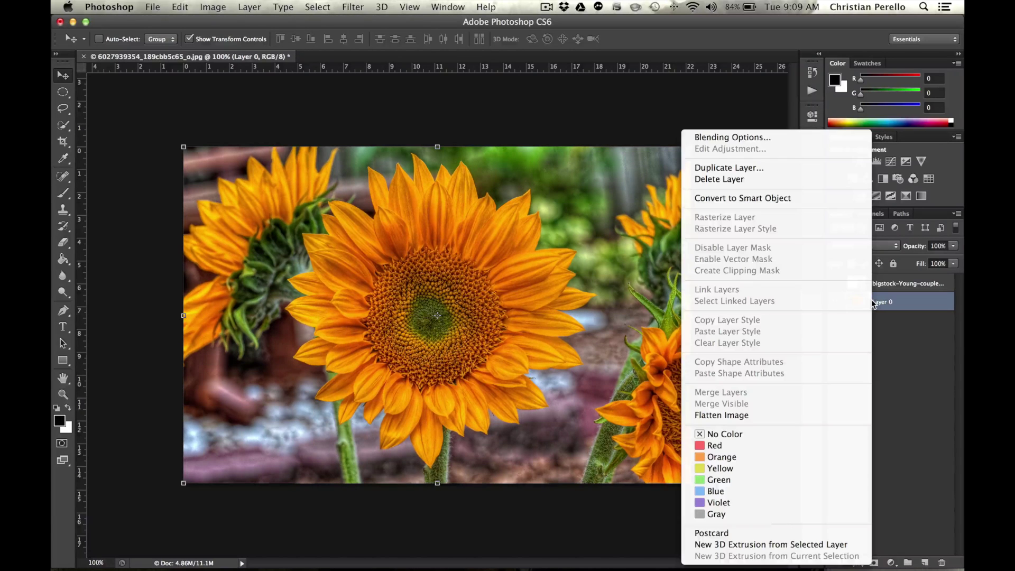
click(750, 199)
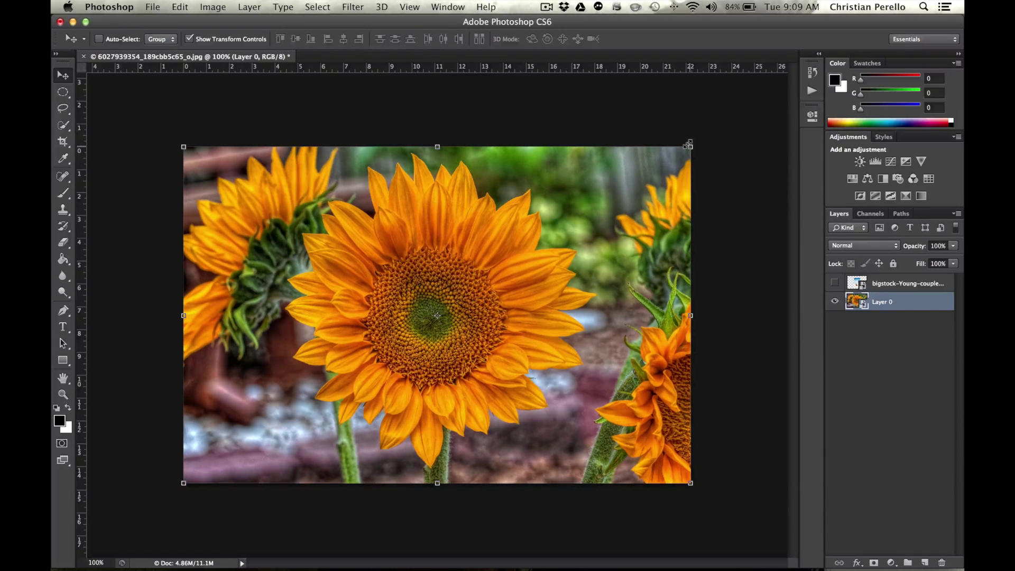
Step: Shrink the Layer 0 smart object to about 23%, then scale it back up to 100%
drag(689, 144, 330, 455)
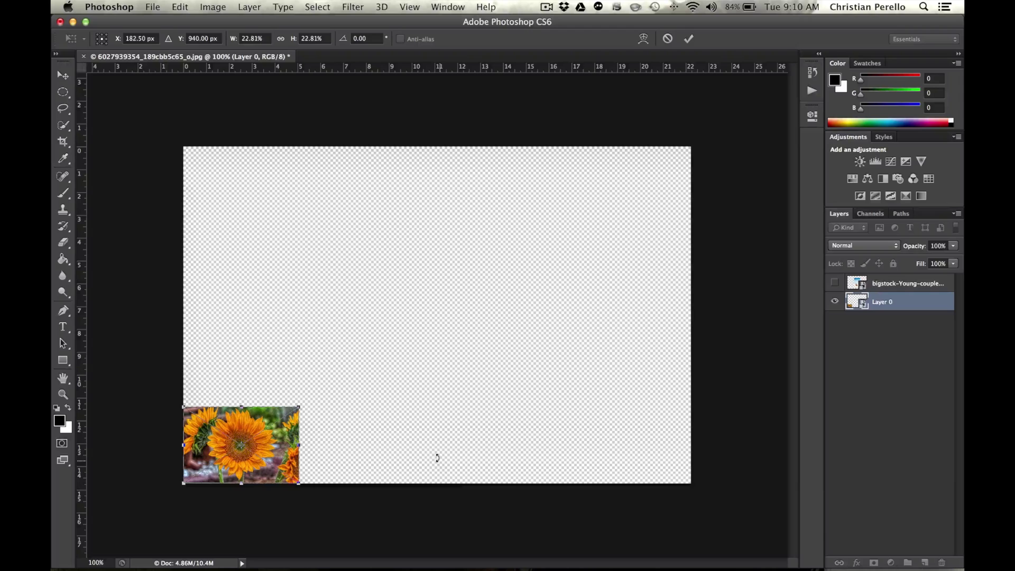
key(Return)
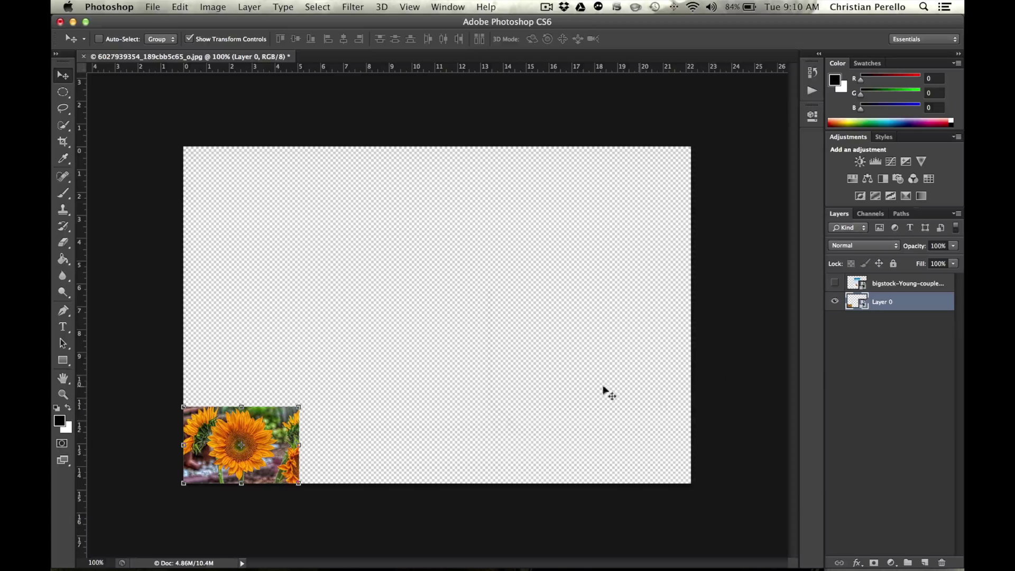
click(885, 282)
click(893, 299)
drag(299, 407, 676, 135)
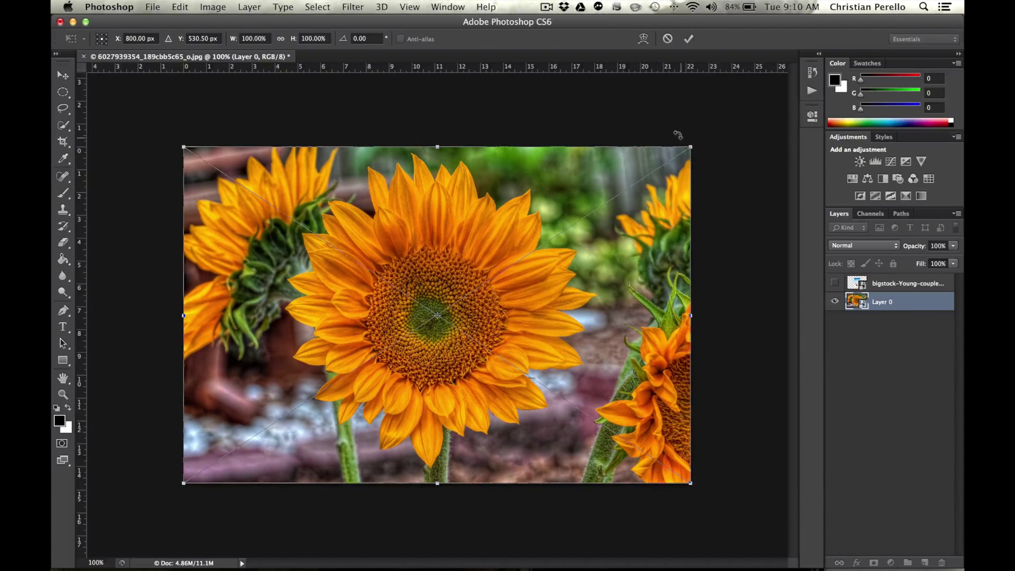
key(Return)
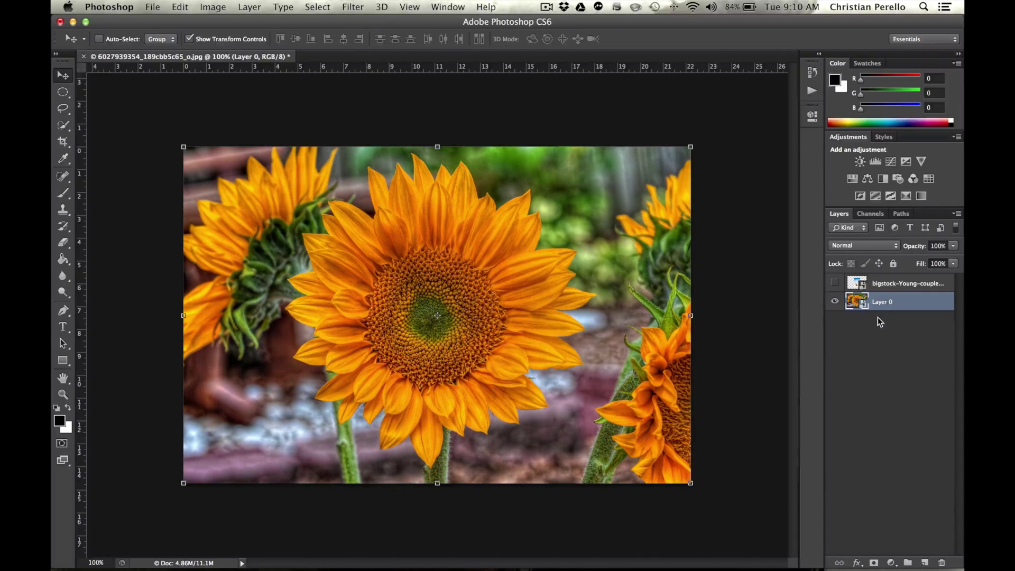
Step: Show the bigstock beach-couple layer over the sunflower, toggling it off and on once
click(881, 288)
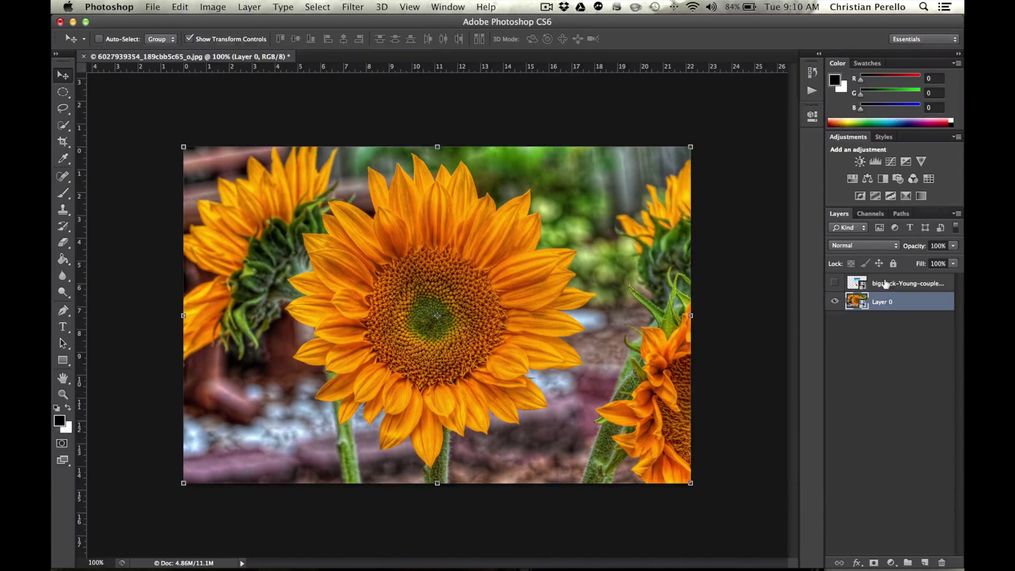
click(833, 282)
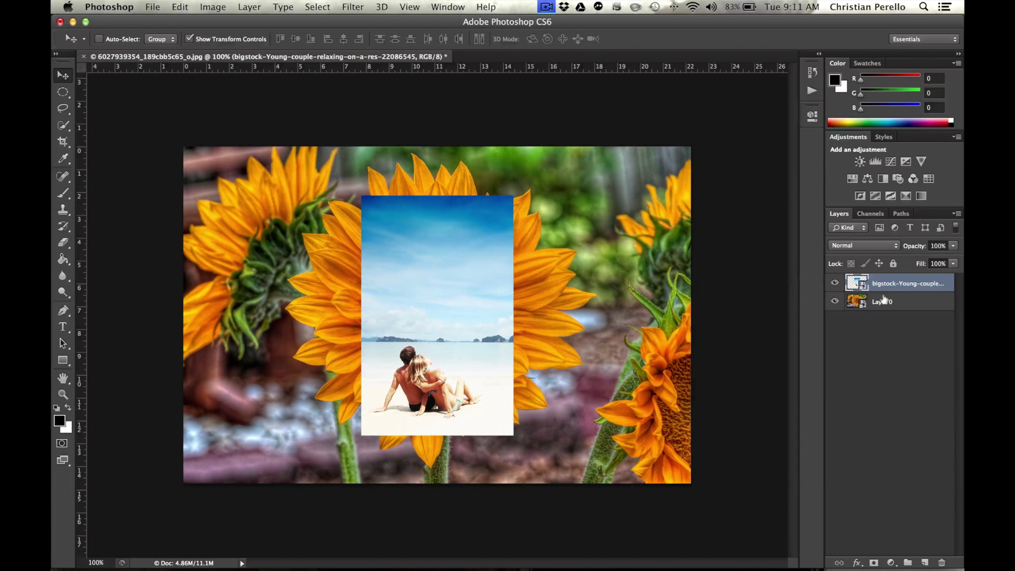
click(835, 282)
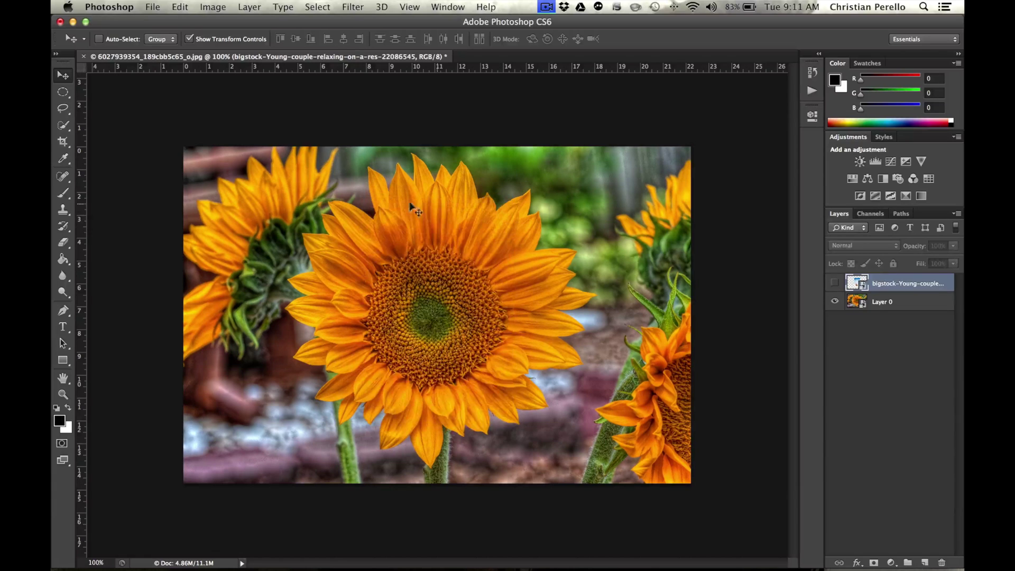
click(833, 282)
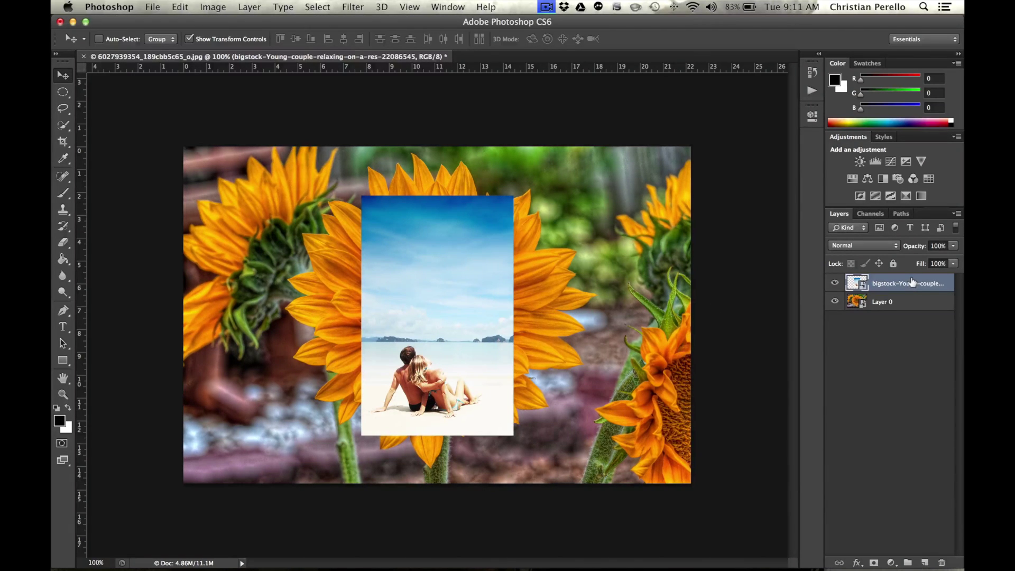
Step: Hide the beach layer, shrink the sunflower to about 38.5%, and move it to the upper centre
click(880, 301)
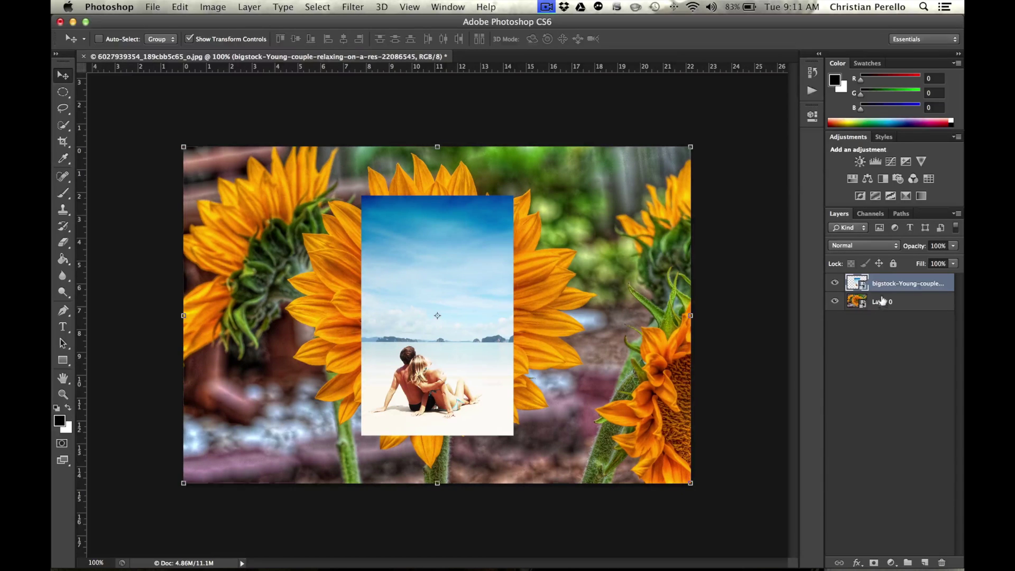
click(835, 283)
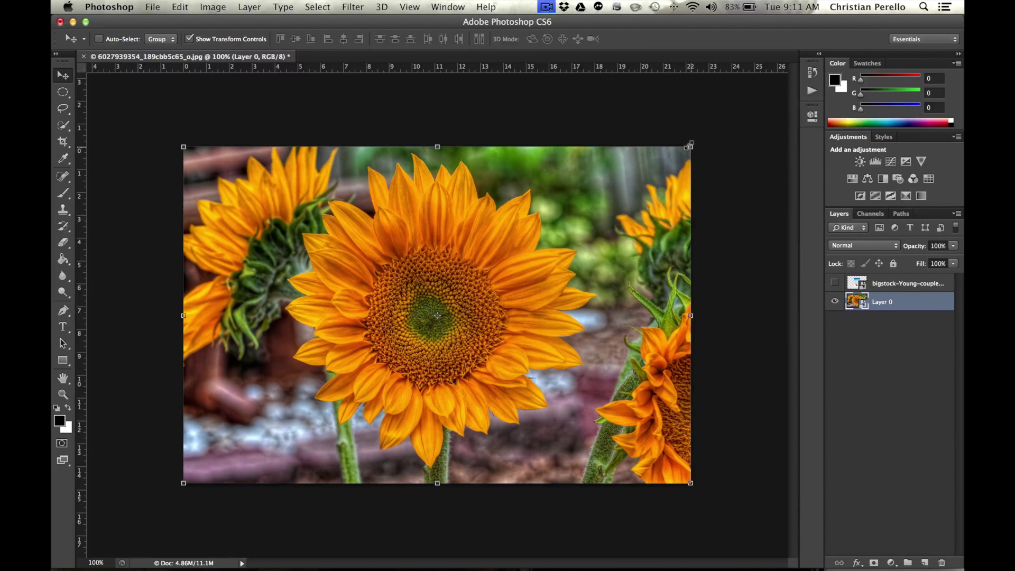
drag(688, 145, 357, 322)
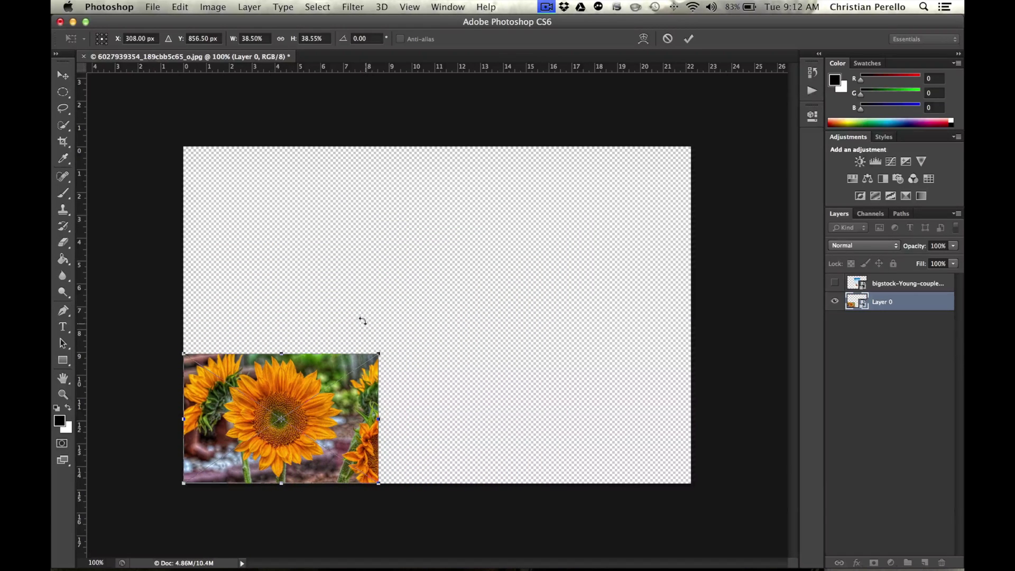
key(Return)
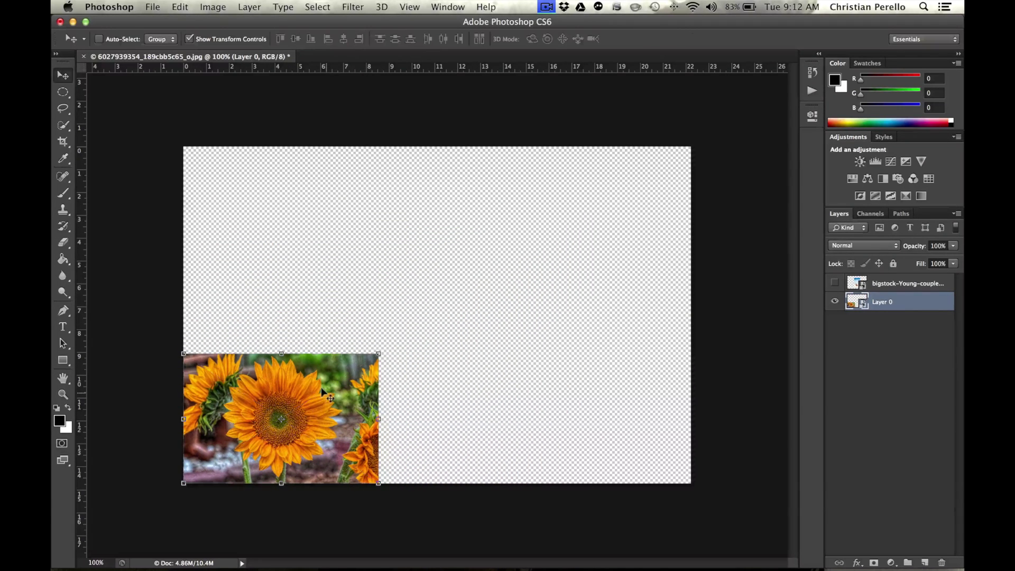
drag(289, 391, 451, 226)
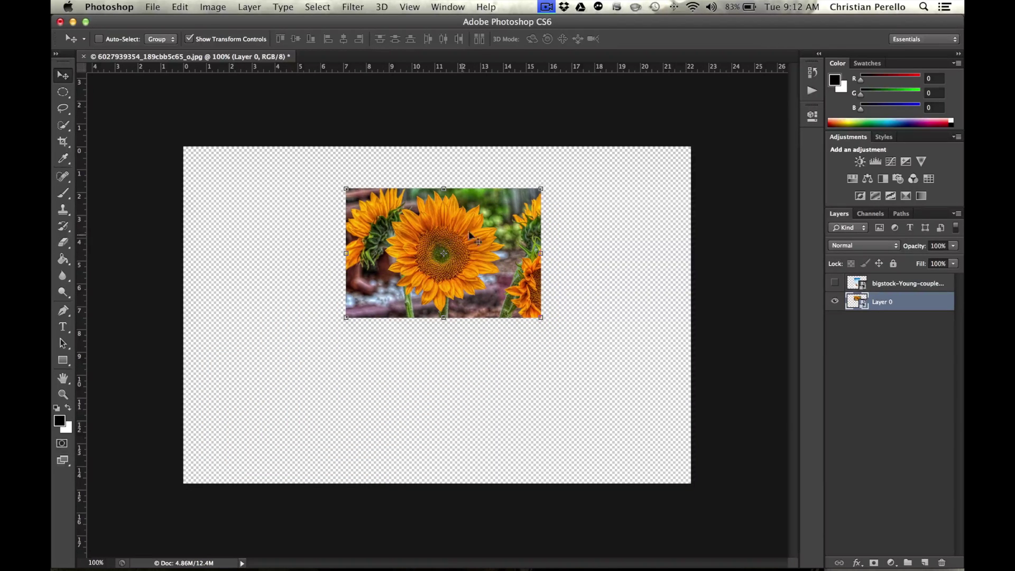
Step: Show the beach-couple layer again, trying a slight rotation and undoing it before committing
click(895, 278)
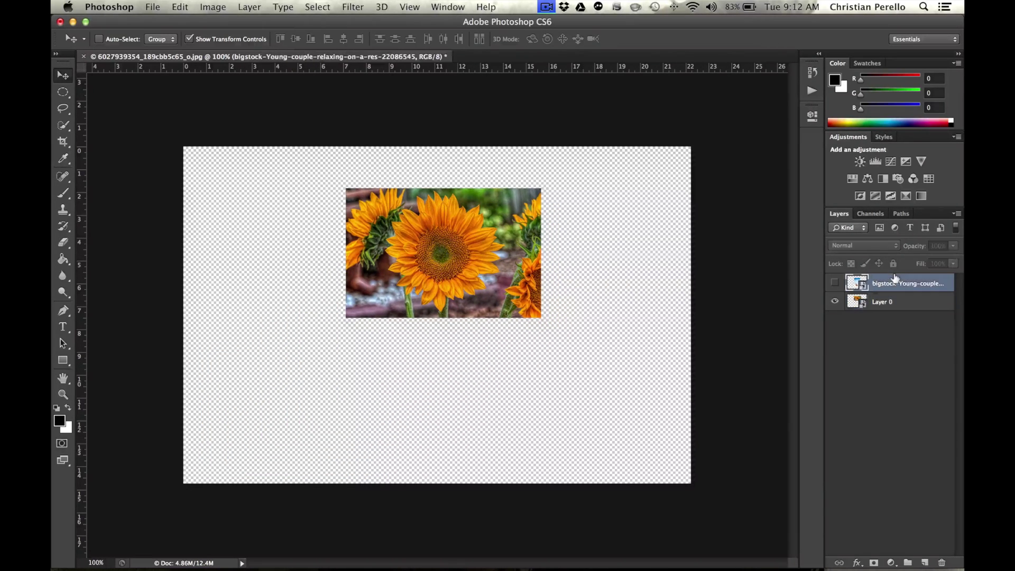
click(834, 283)
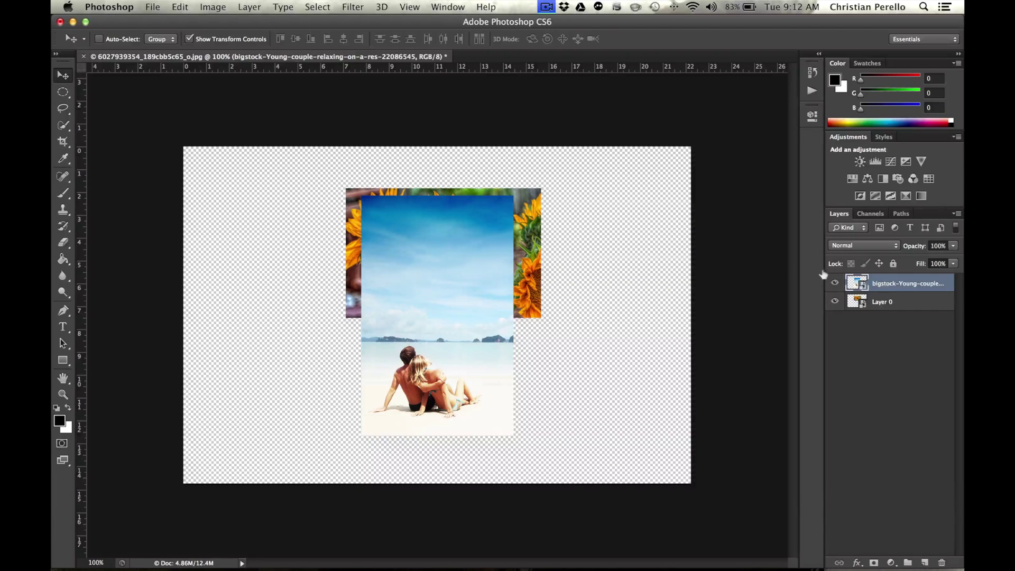
key(ctrl+t)
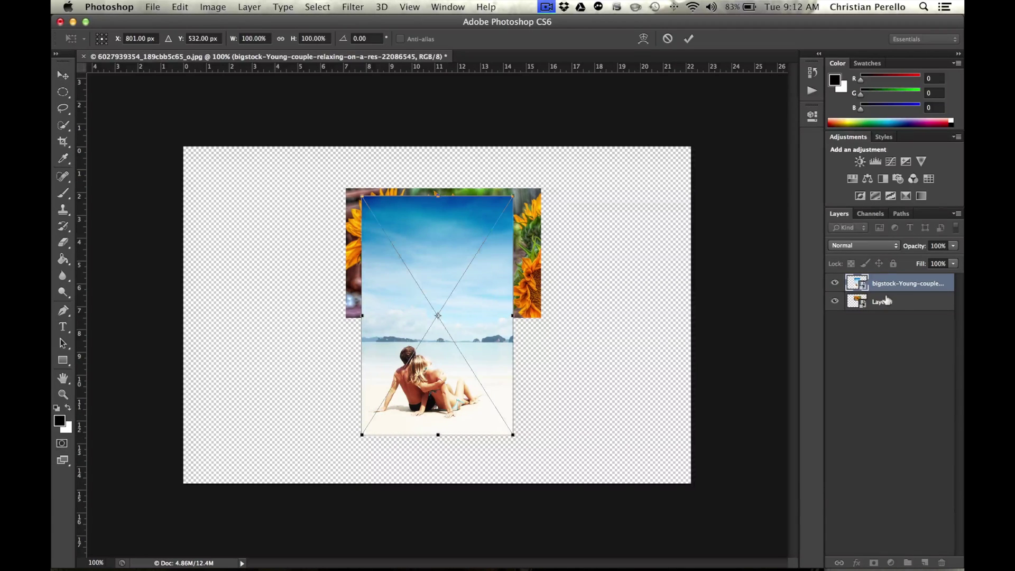
drag(525, 243, 544, 247)
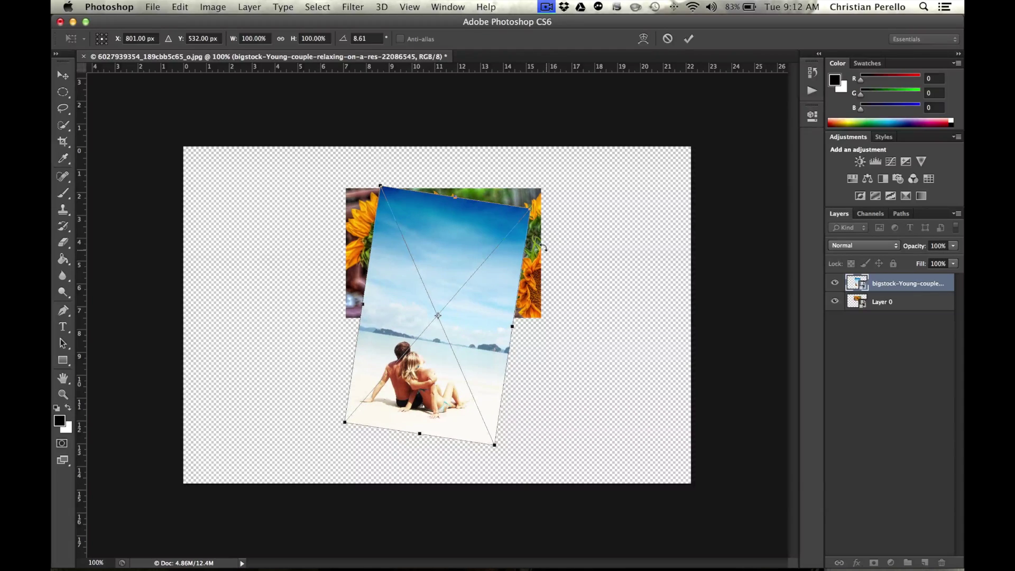
key(ctrl+z)
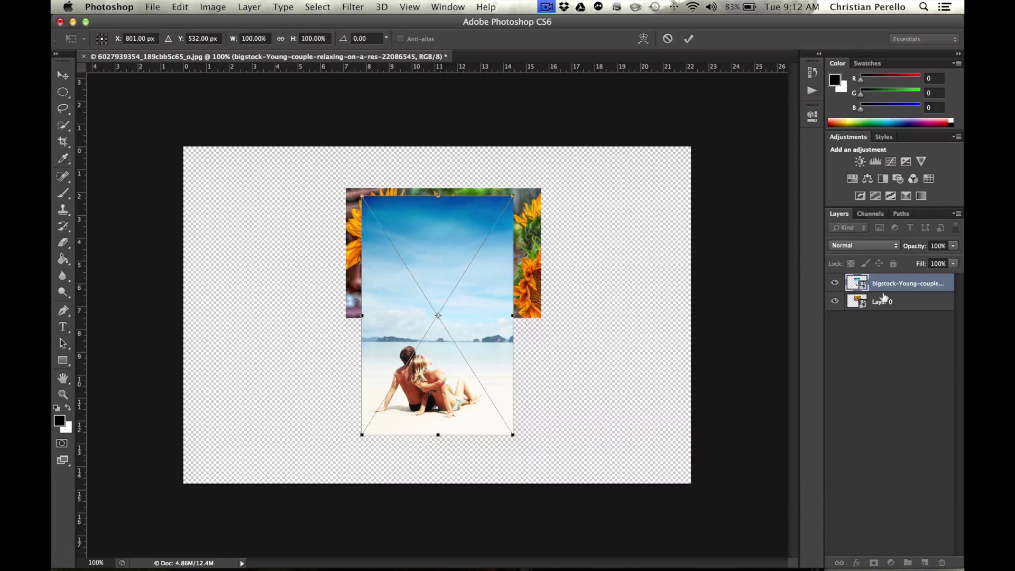
key(Return)
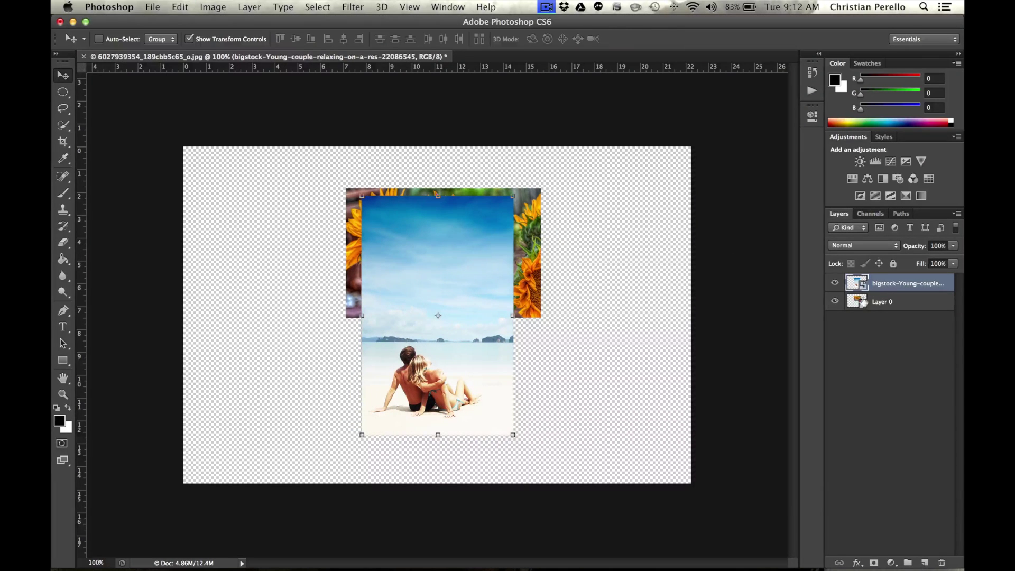
click(878, 301)
Step: Shrink the sunflower onto the beach photo's upper-left corner and stack Layer 0 above the beach layer
drag(516, 237, 649, 261)
key(ctrl+t)
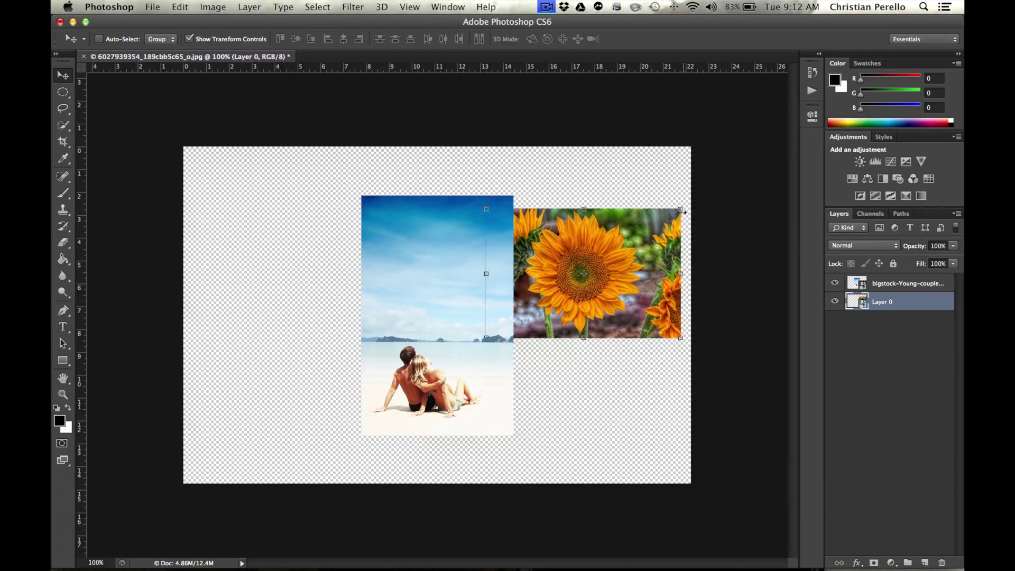
drag(679, 208, 598, 253)
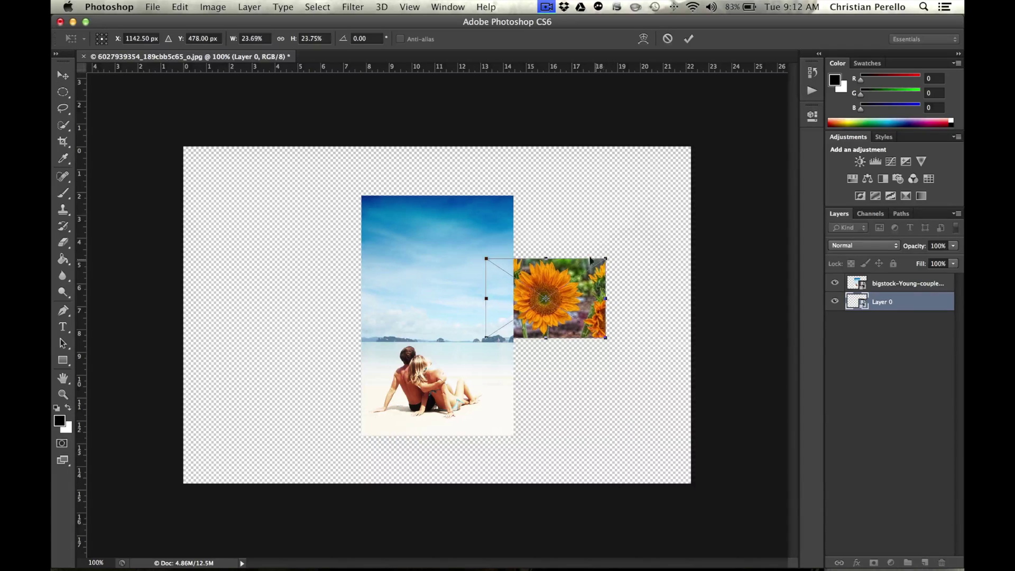
drag(580, 286, 435, 230)
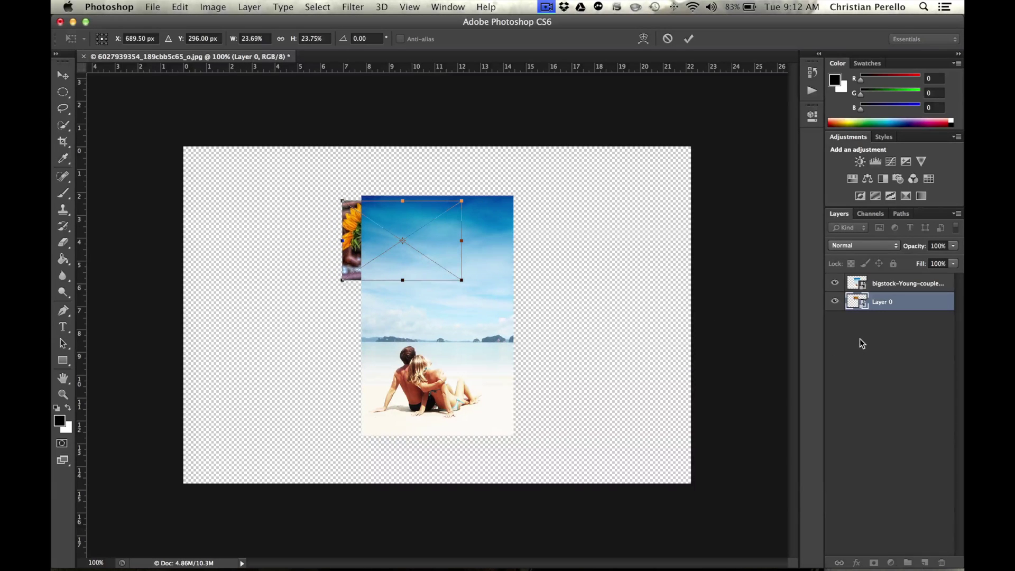
key(Return)
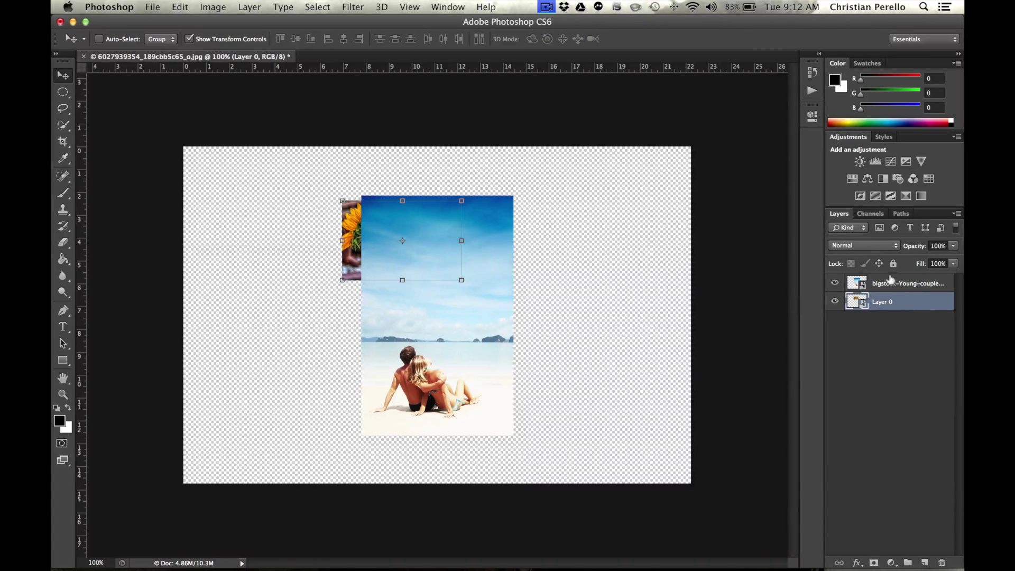
drag(892, 280, 889, 318)
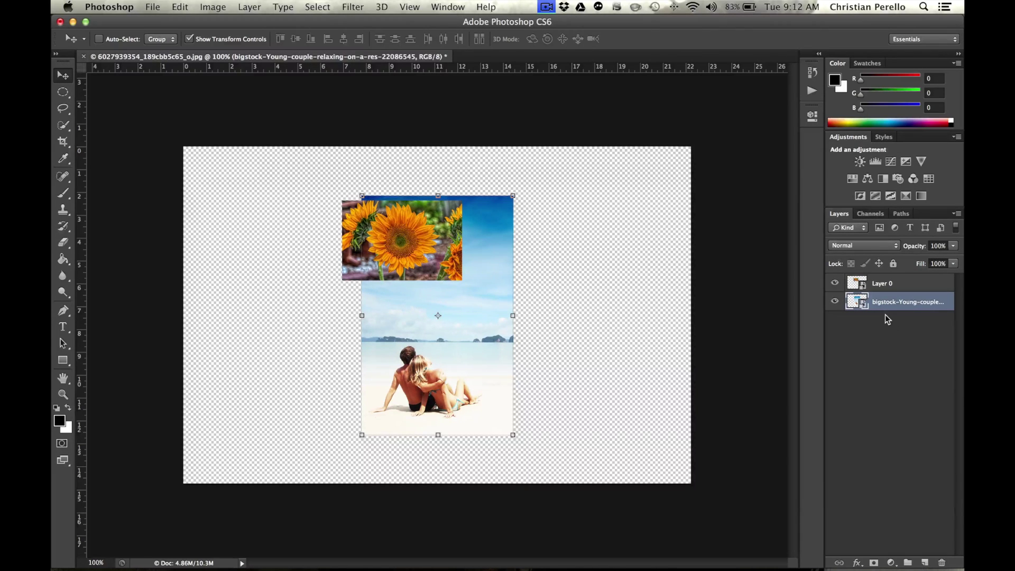
Step: Add a white layer mask to the sunflower's Layer 0 and switch to the Brush tool
click(882, 283)
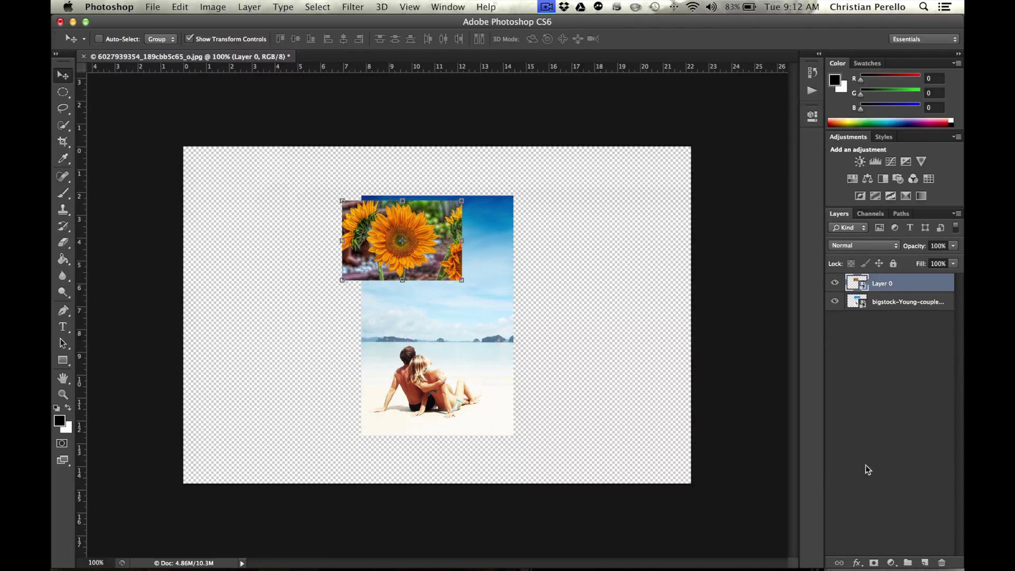
click(873, 563)
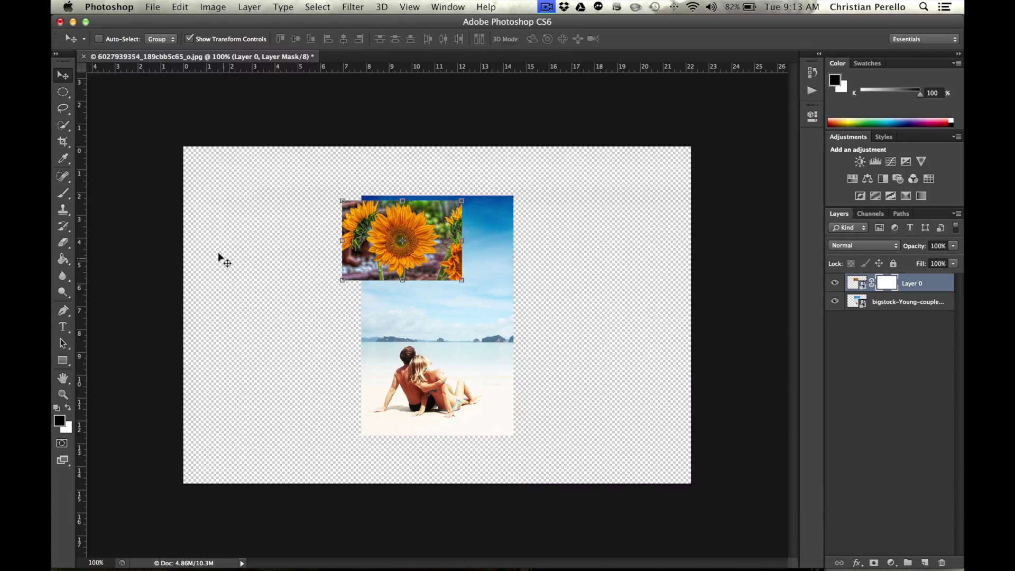
click(63, 193)
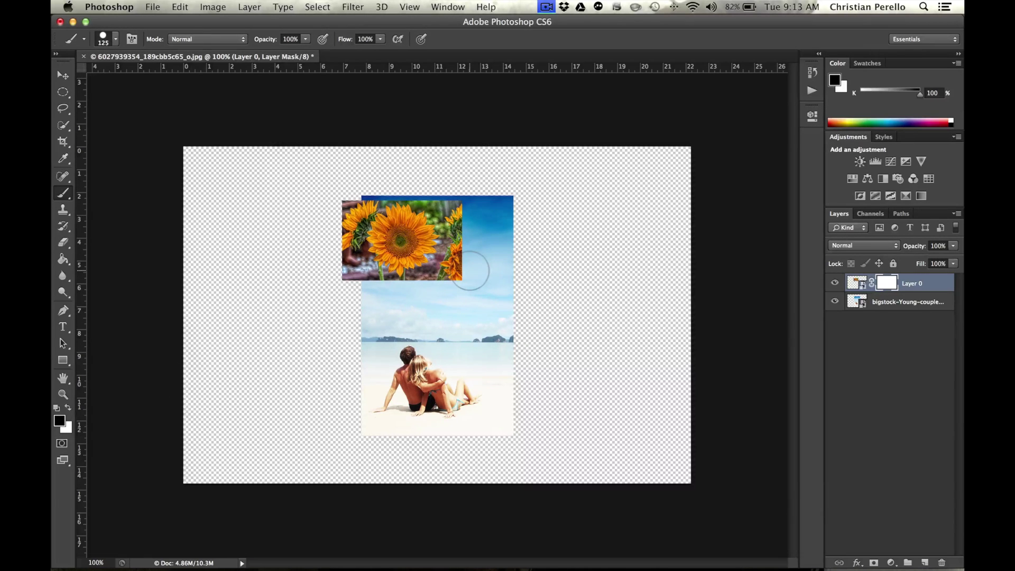
Step: Set the brush size to 50 and zoom to 300% on the sunflower
key(bracketleft)
key(bracketleft)
key(bracketleft)
key(bracketleft)
key(bracketleft)
key(bracketleft)
key(bracketleft)
key(bracketright)
key(super)
key(super+equal)
key(super+equal)
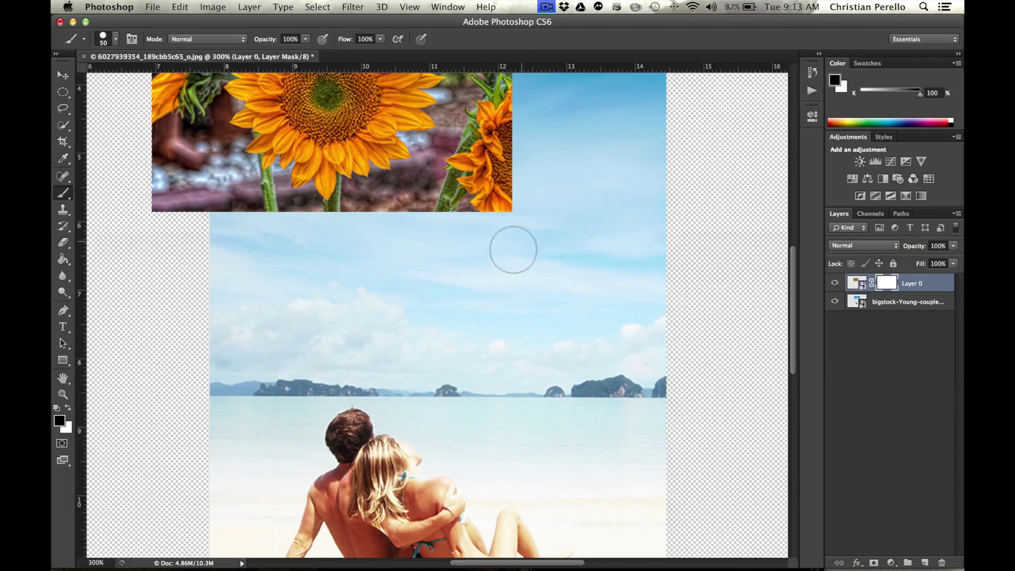
drag(517, 263, 532, 362)
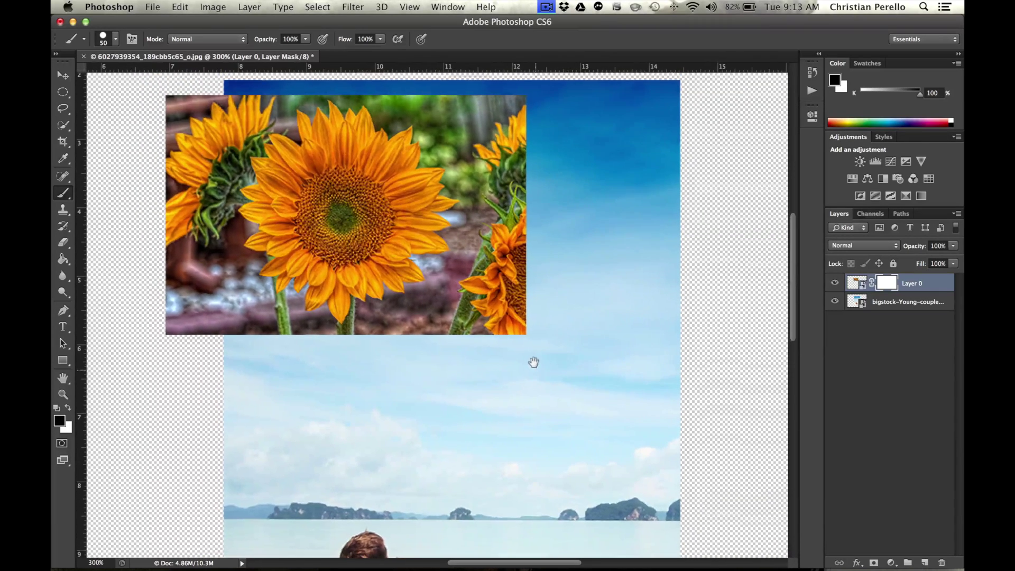
Step: Paint black on the mask around the bloom, leaving a rough circle, then zoom out
mouse_move(534, 322)
mouse_down()
mouse_move(438, 387)
mouse_move(529, 267)
mouse_move(413, 373)
mouse_move(513, 265)
mouse_move(426, 353)
mouse_move(527, 227)
mouse_move(400, 343)
mouse_move(315, 358)
mouse_move(285, 352)
mouse_move(236, 317)
mouse_move(158, 219)
mouse_move(189, 428)
mouse_move(157, 295)
mouse_move(232, 370)
mouse_move(182, 321)
mouse_move(217, 289)
mouse_move(204, 261)
mouse_move(207, 144)
mouse_move(179, 162)
mouse_move(179, 73)
mouse_move(159, 118)
mouse_up()
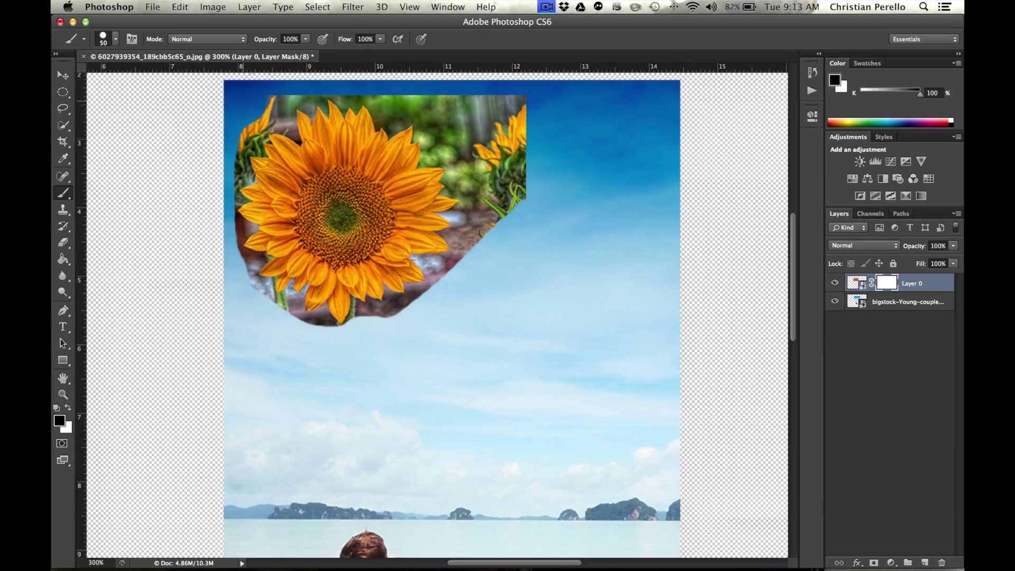
mouse_move(352, 100)
mouse_down()
mouse_move(433, 108)
mouse_move(477, 158)
mouse_move(483, 240)
mouse_move(474, 279)
mouse_move(523, 212)
mouse_move(529, 148)
mouse_move(472, 133)
mouse_move(511, 180)
mouse_move(521, 175)
mouse_move(464, 139)
mouse_move(449, 151)
mouse_move(476, 164)
mouse_move(482, 214)
mouse_move(465, 290)
mouse_up()
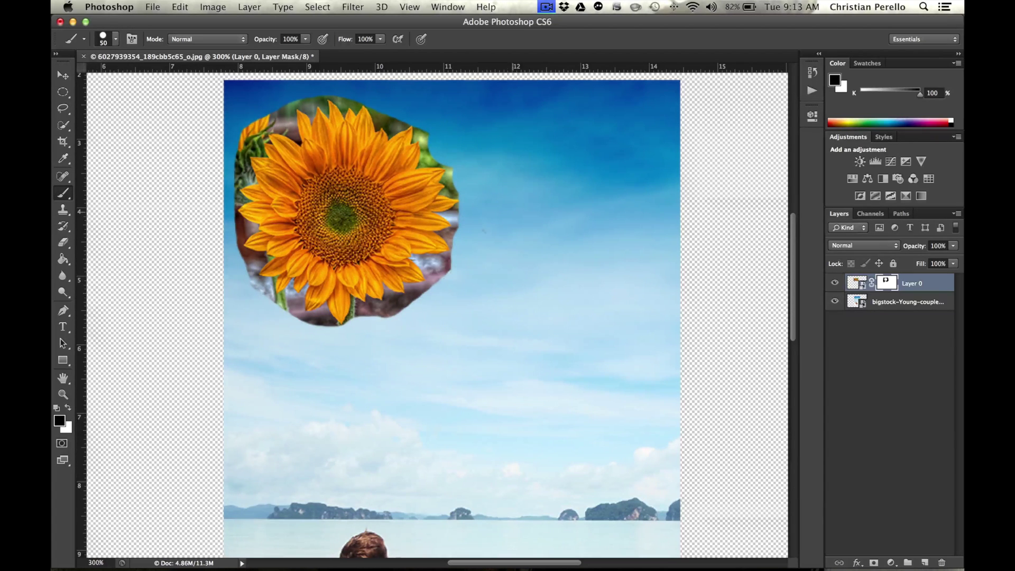
mouse_move(264, 101)
mouse_down()
mouse_move(272, 116)
mouse_move(233, 132)
mouse_up()
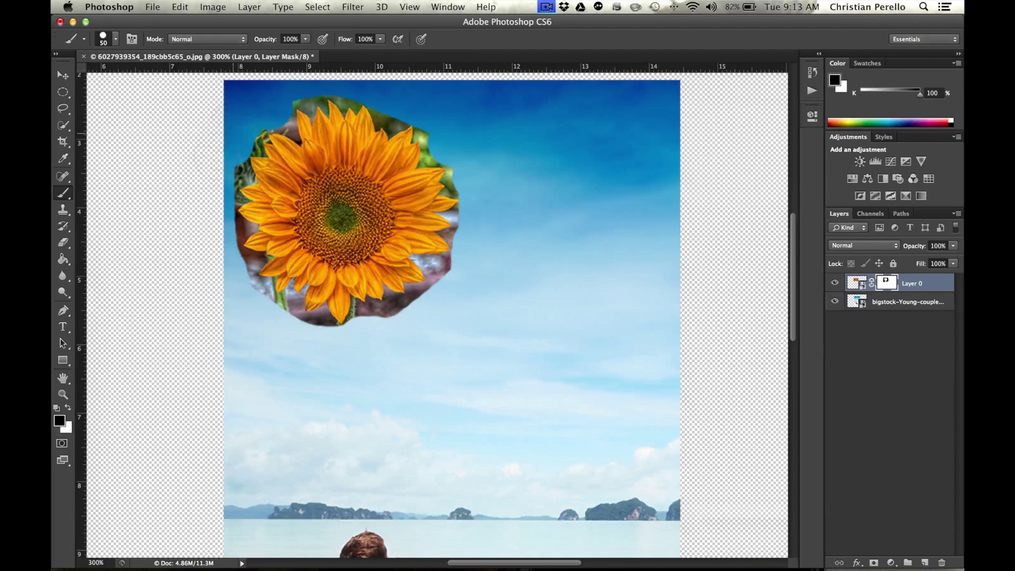
mouse_move(280, 315)
mouse_down()
mouse_move(267, 328)
mouse_move(308, 347)
mouse_up()
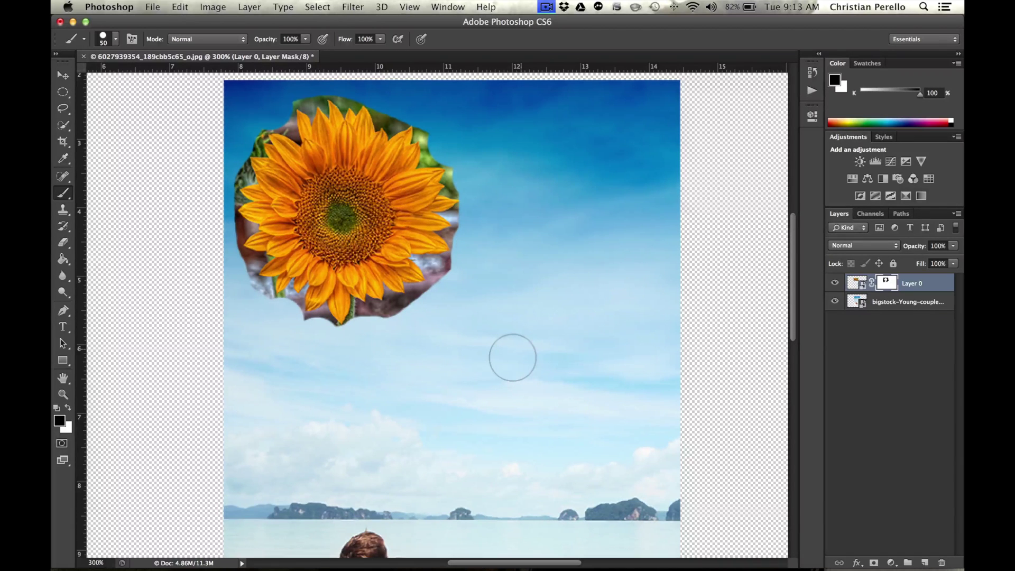
key(super+minus)
key(super+minus)
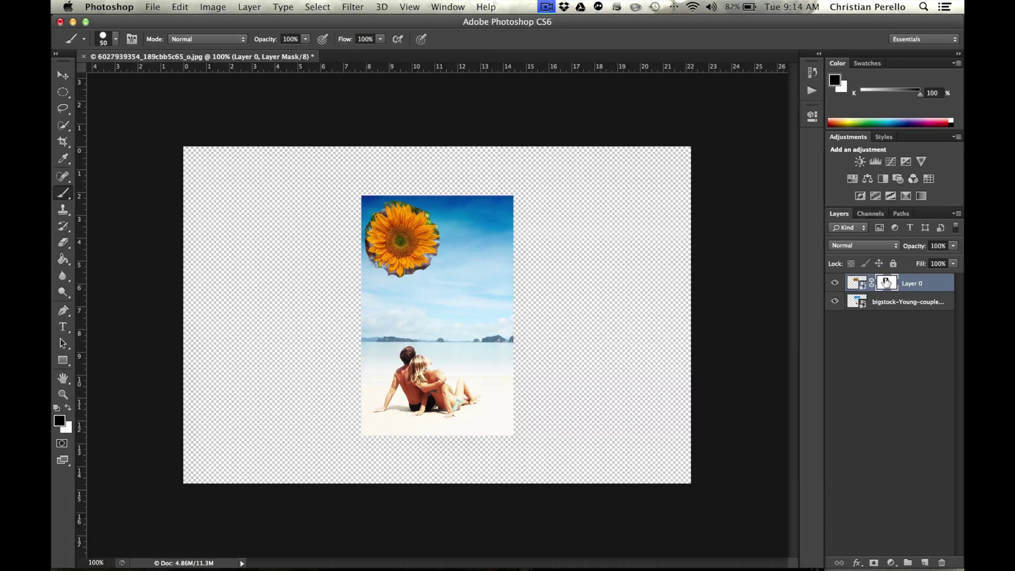
right_click(887, 282)
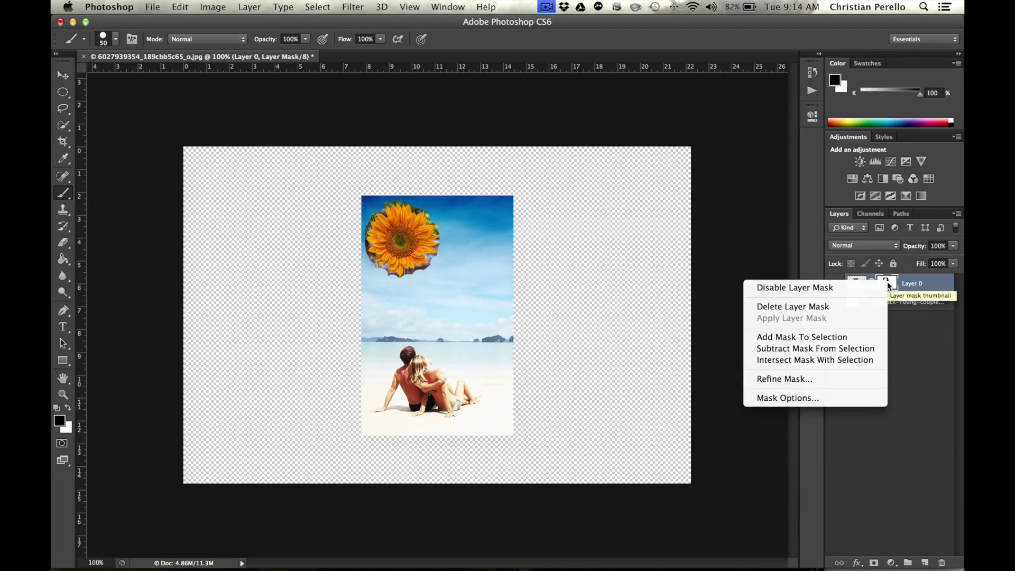
click(825, 288)
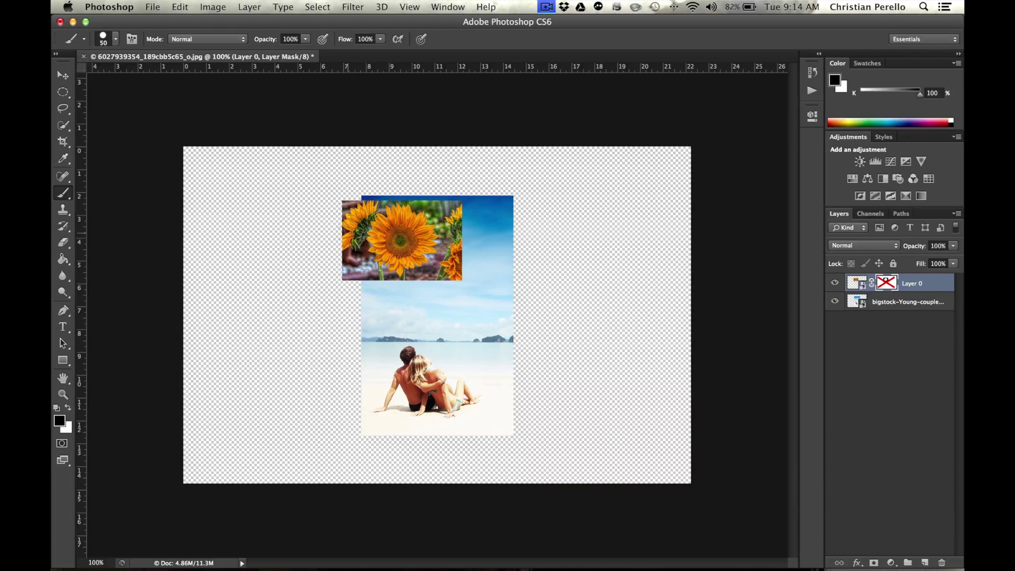
shift+click(886, 283)
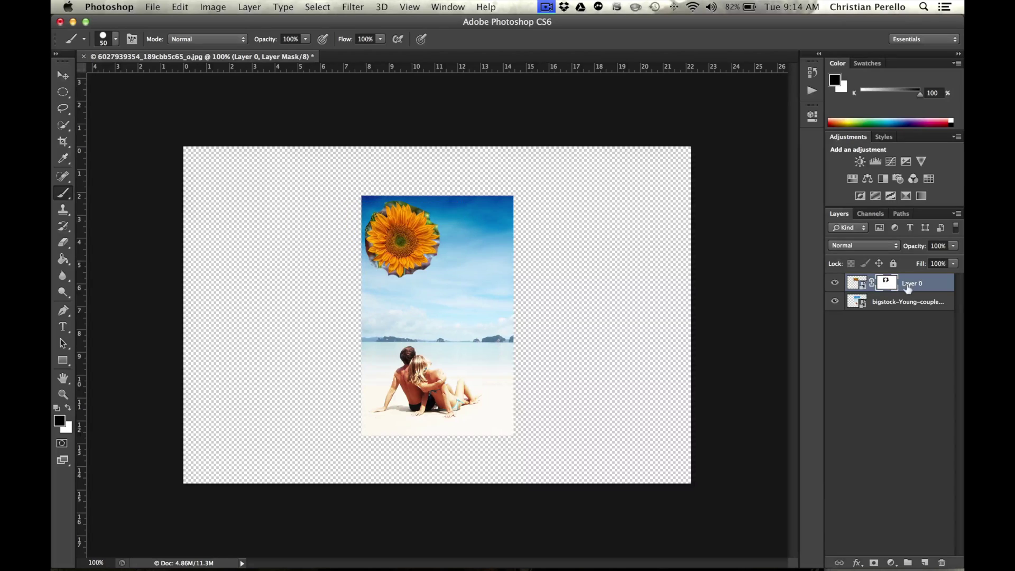